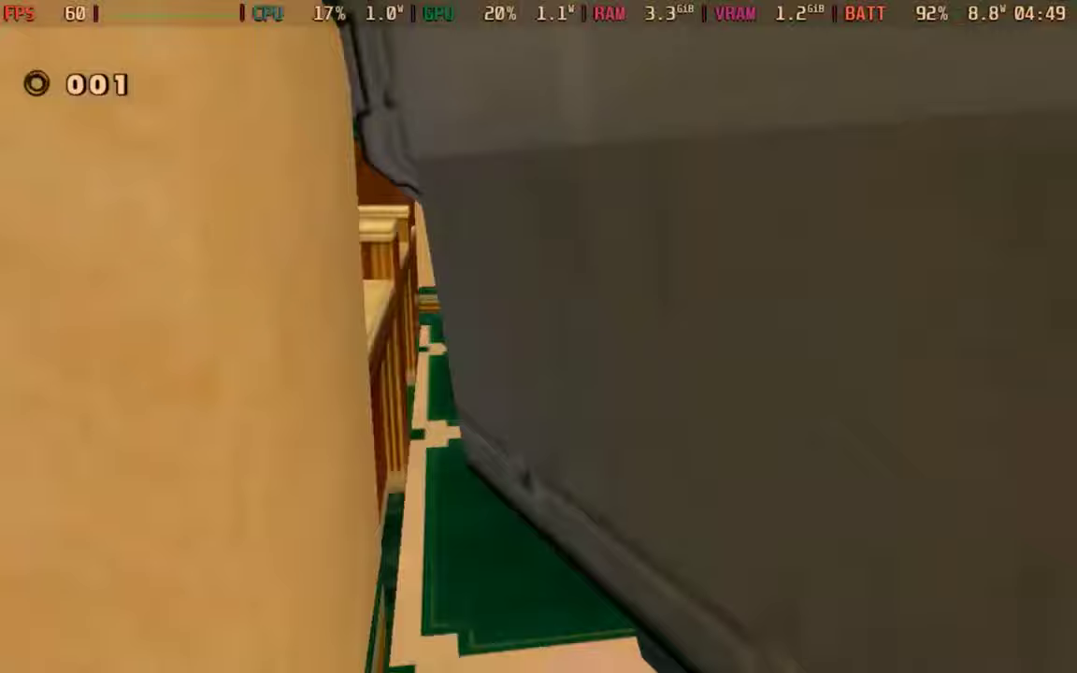
Pause Sonic Adventure DX and quit it through the Steam overlay's Exit game option.
key(Return)
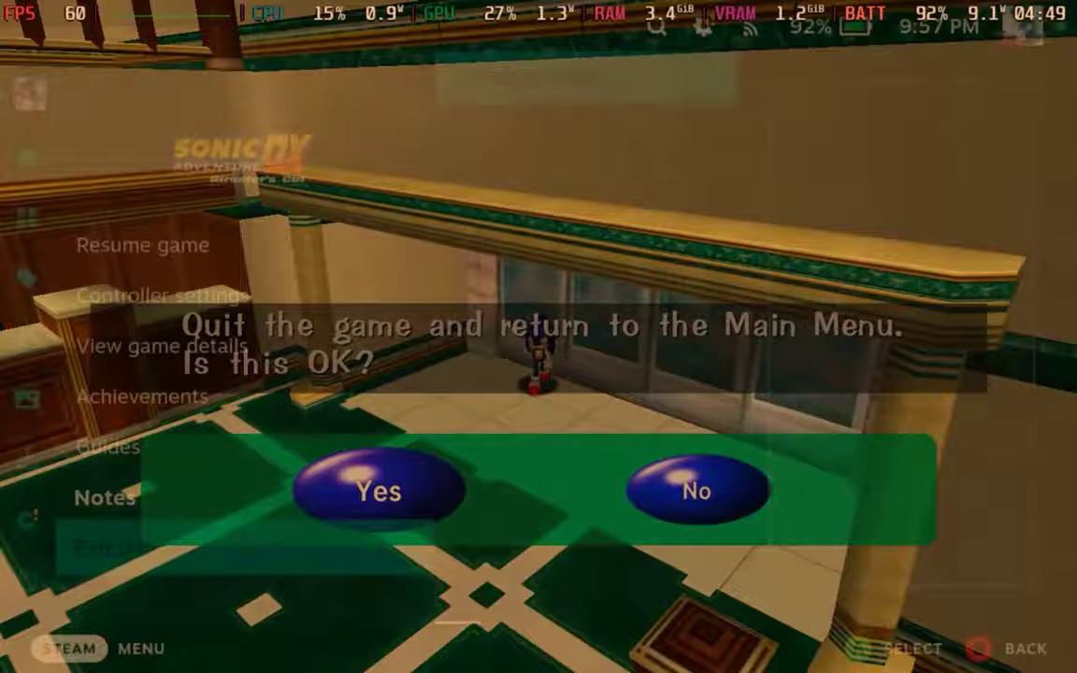
key(Return)
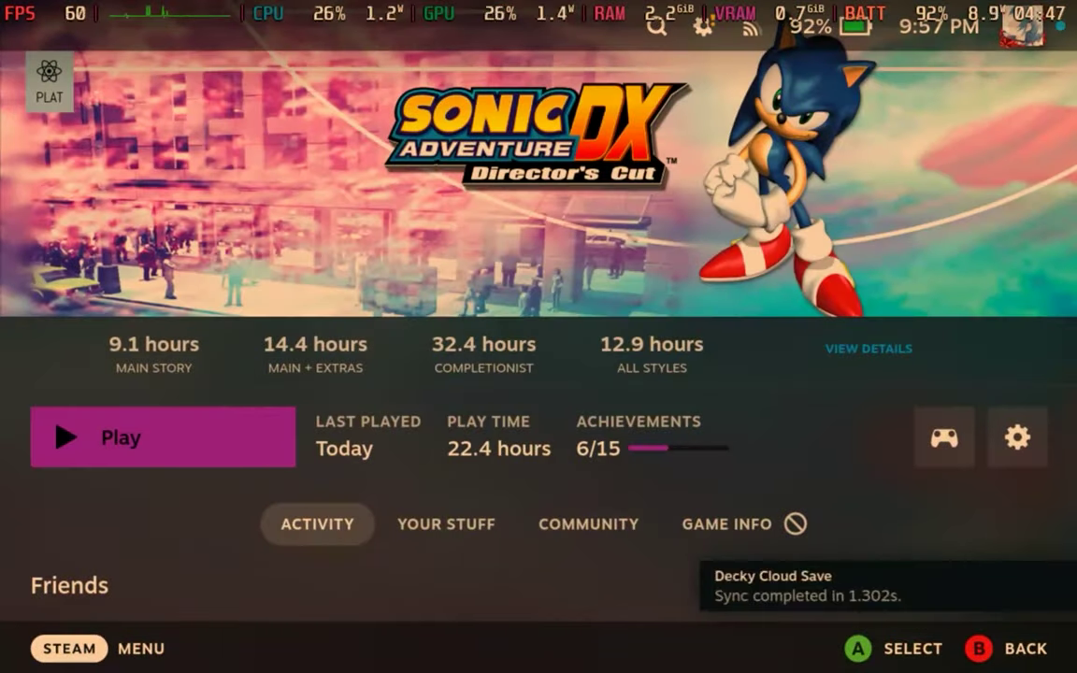
Launch Sonic Adventure DX and review Disable Frame Limit and Allow Tearing under Performance while it loads.
key(ctrl+2)
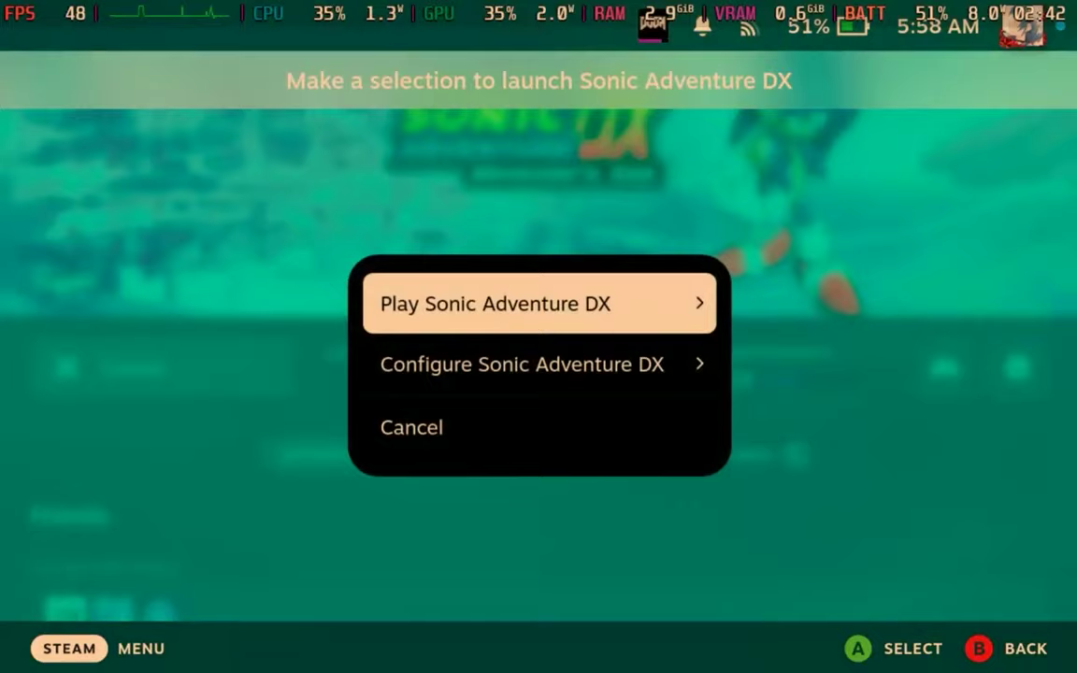
key(Return)
key(Return)
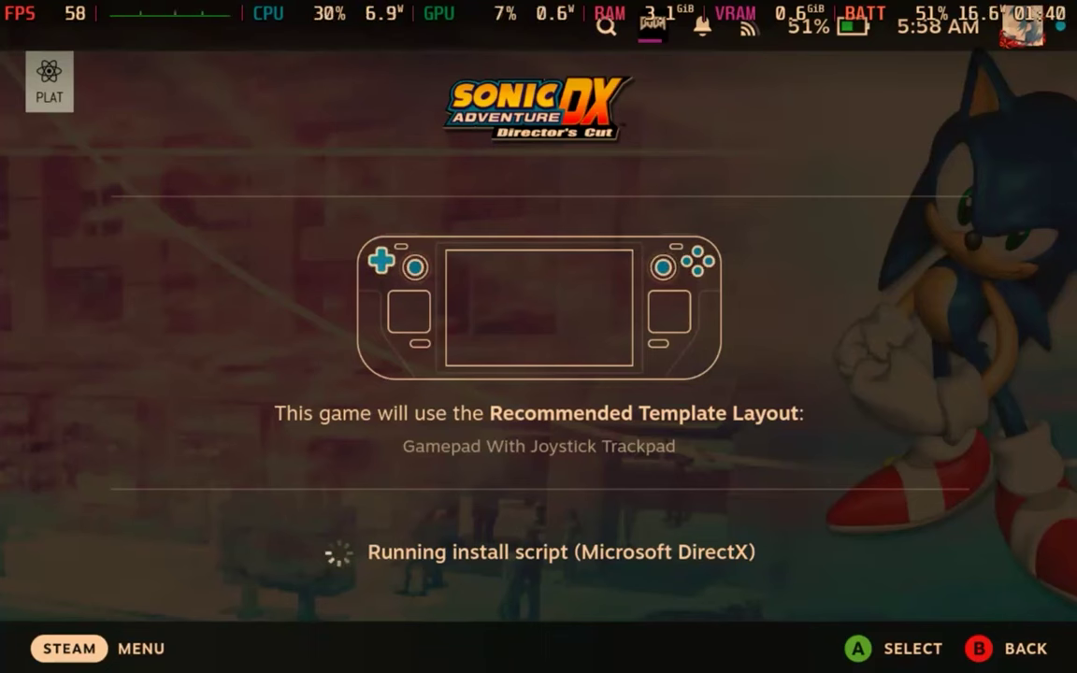
key(ctrl+2)
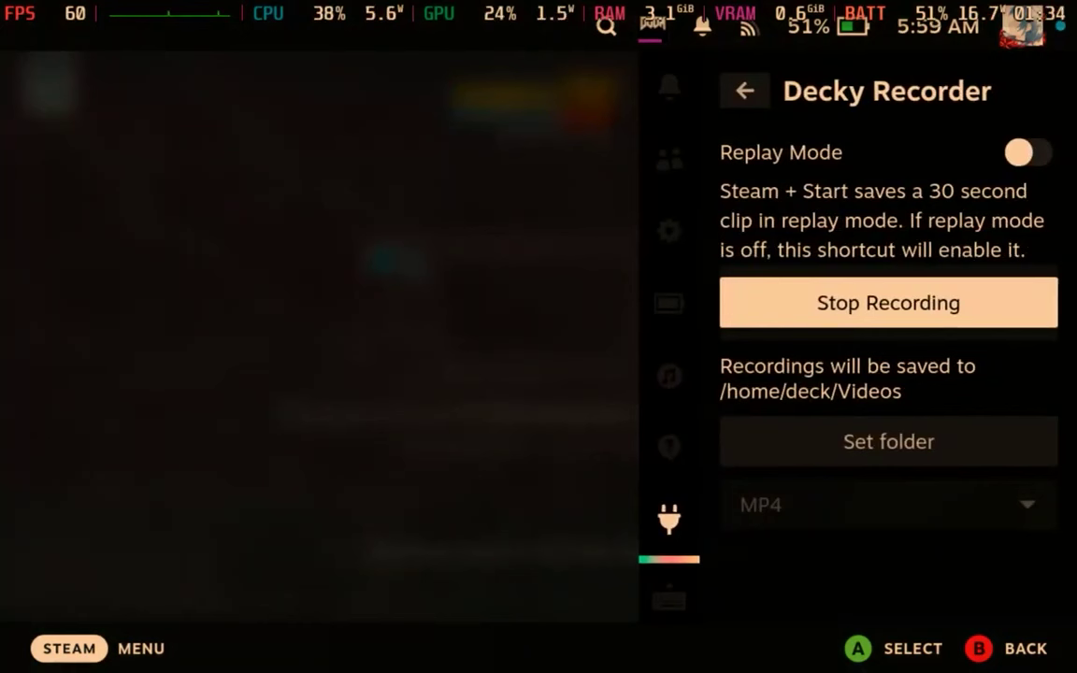
key(Up)
key(Up)
key(Return)
key(Left)
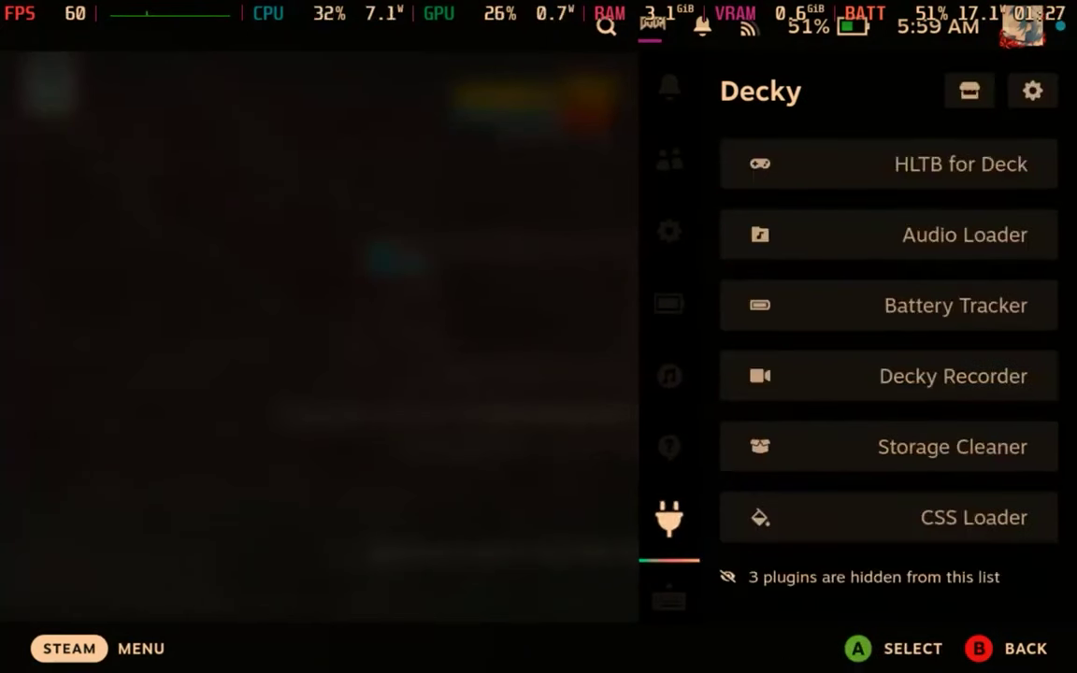
key(Up)
key(Up)
key(Up)
key(Right)
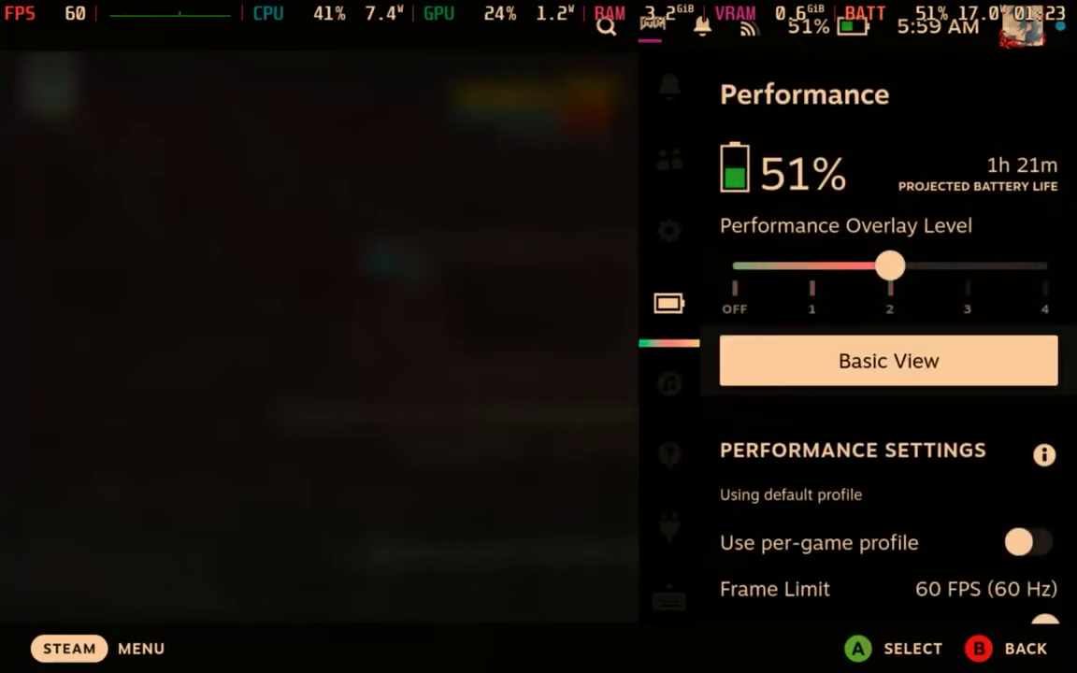
key(Down)
key(Down)
key(Down)
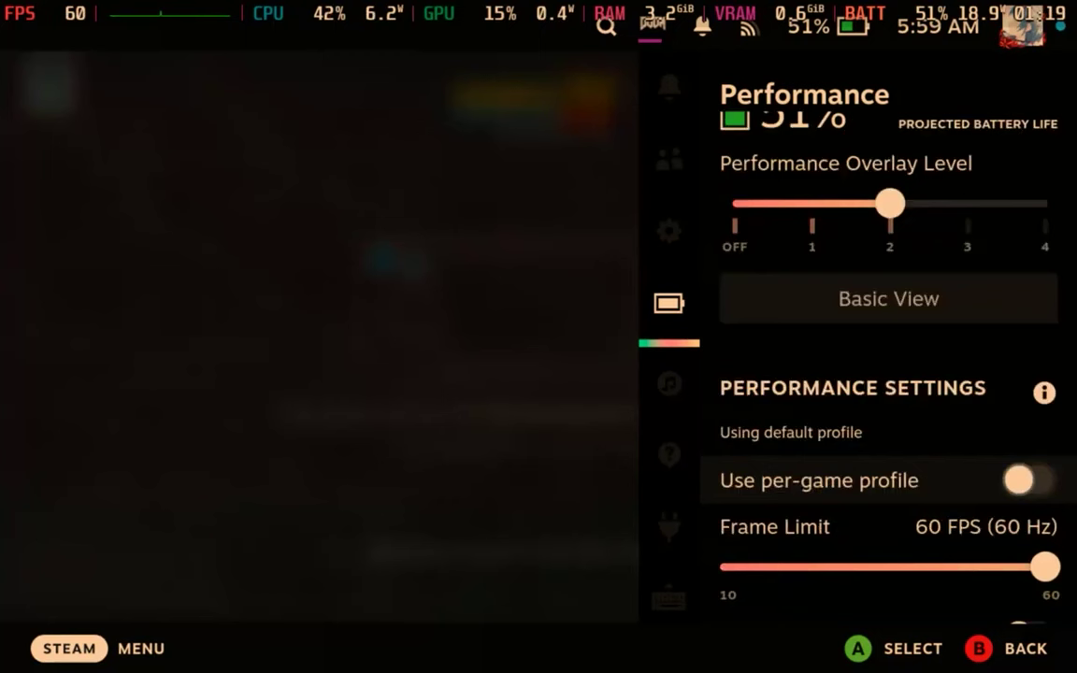
key(Down)
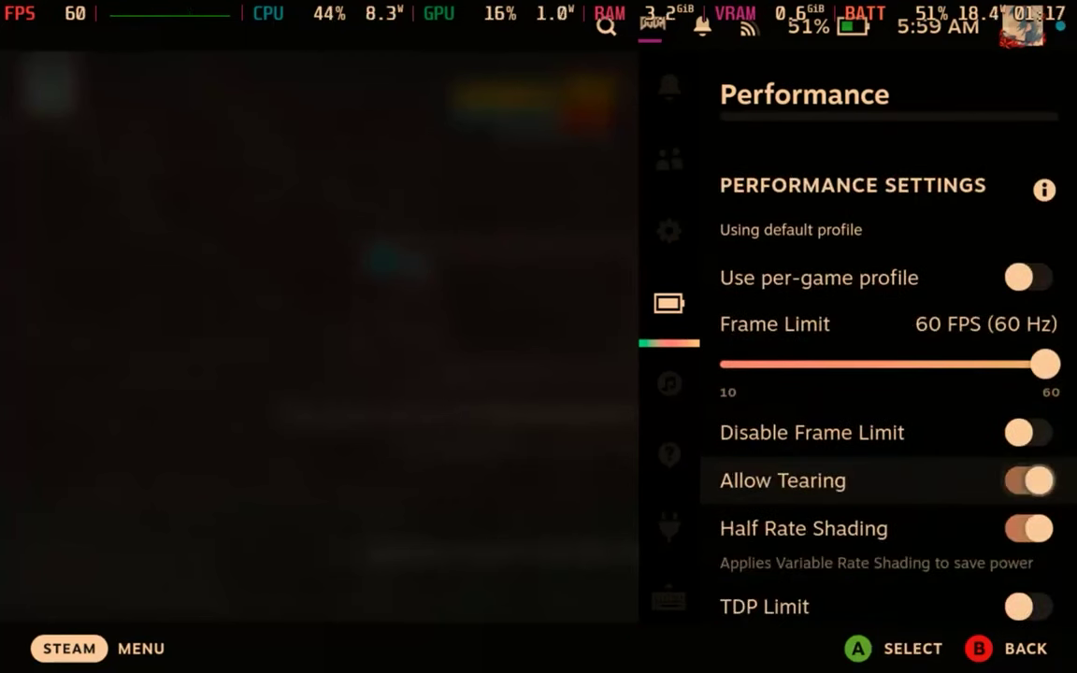
key(Up)
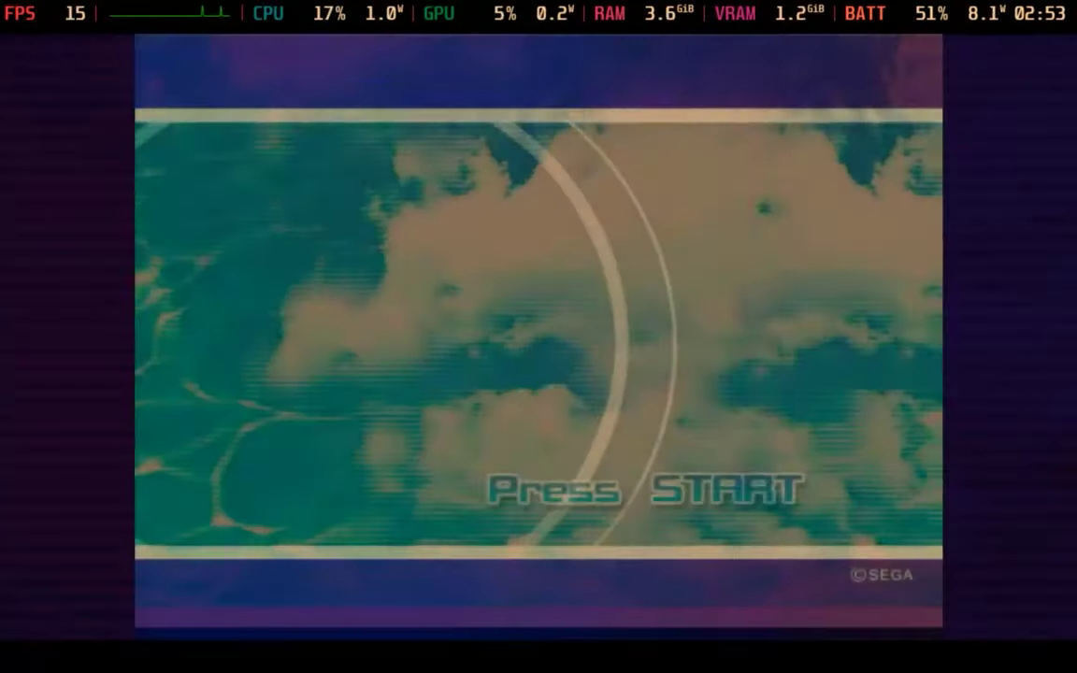
Get past the title screen, load the save file and start Sonic's Adventure story in Emerald Coast.
key(Return)
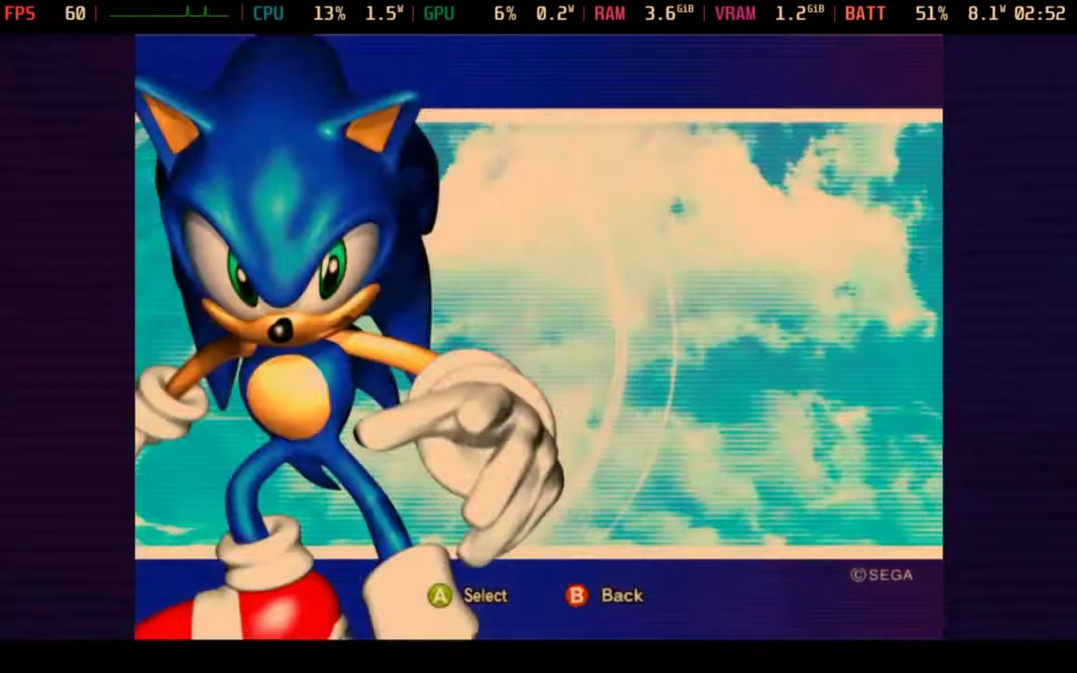
key(Return)
key(Return)
key(Escape)
key(Return)
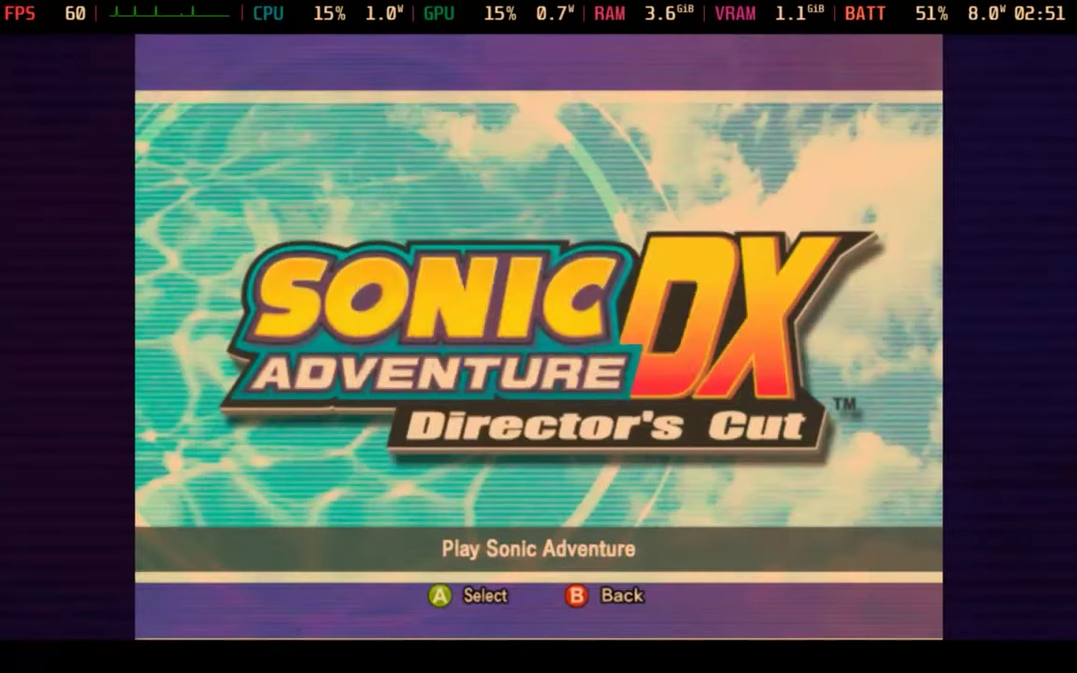
key(Escape)
key(Return)
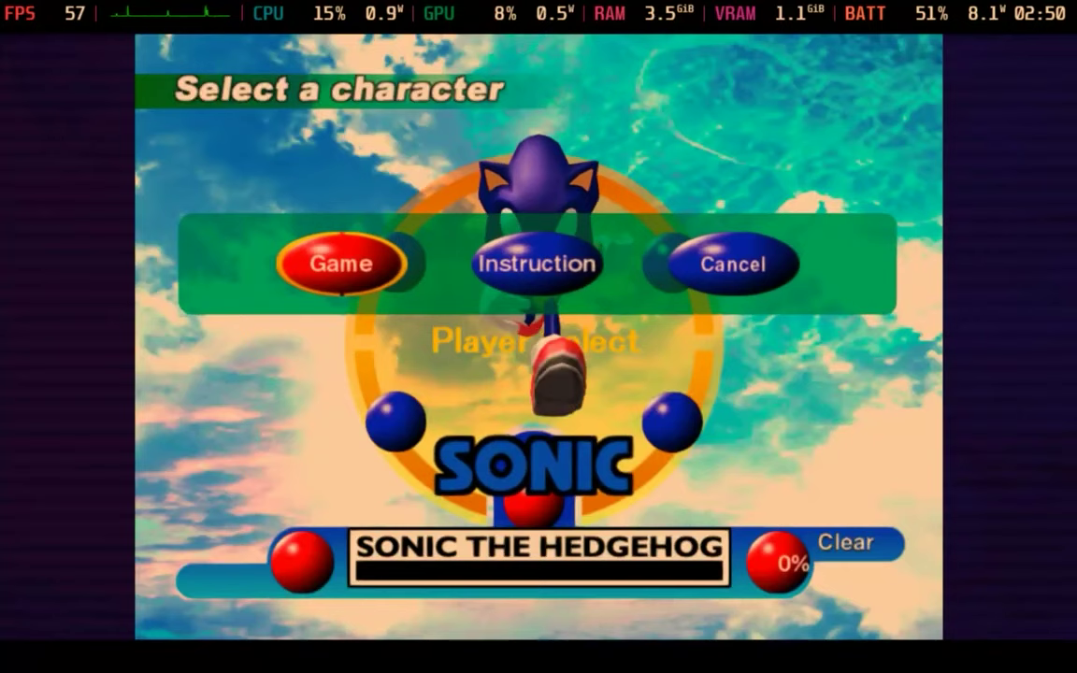
key(Escape)
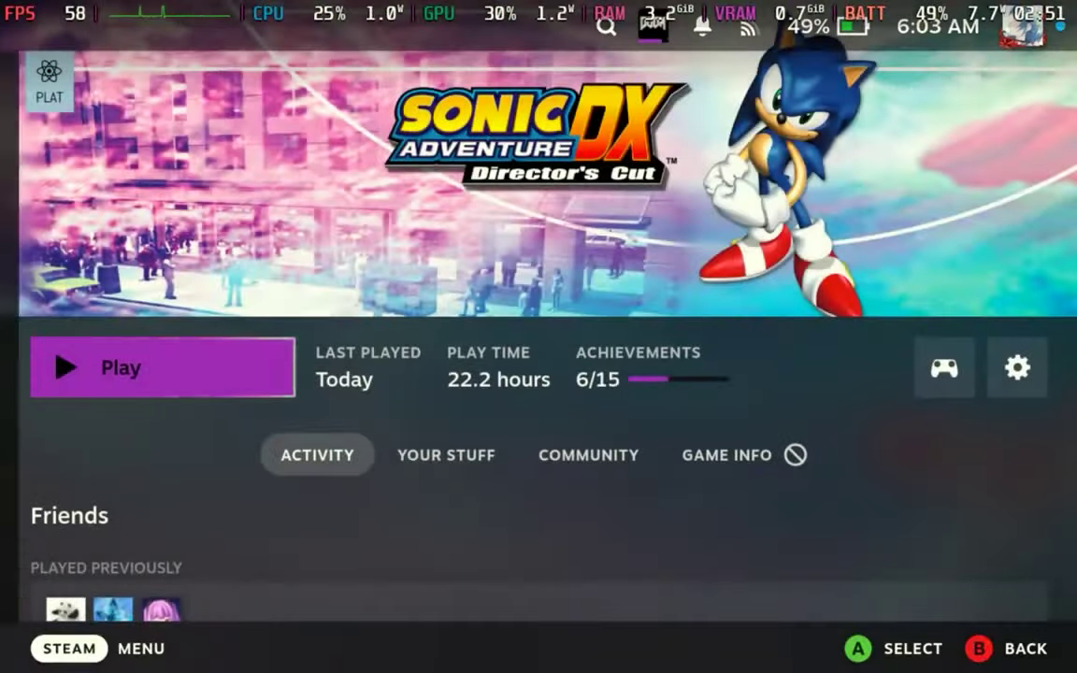
Open Steam Settings from the Steam menu, then close the menu again.
key(super)
key(Up)
key(Return)
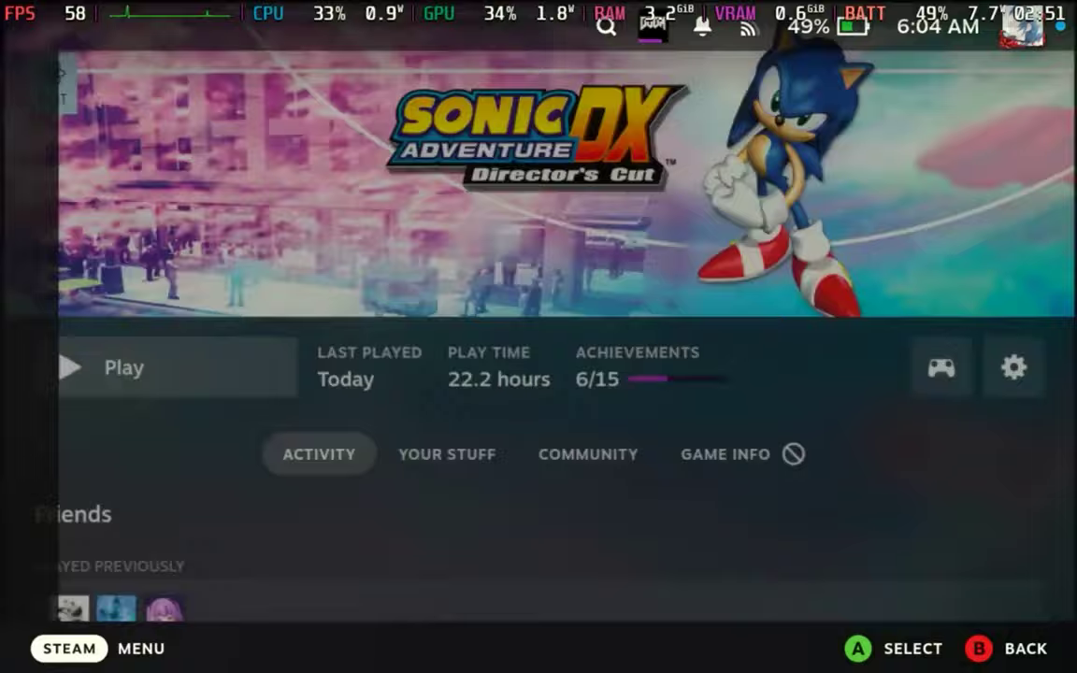
key(super)
key(Escape)
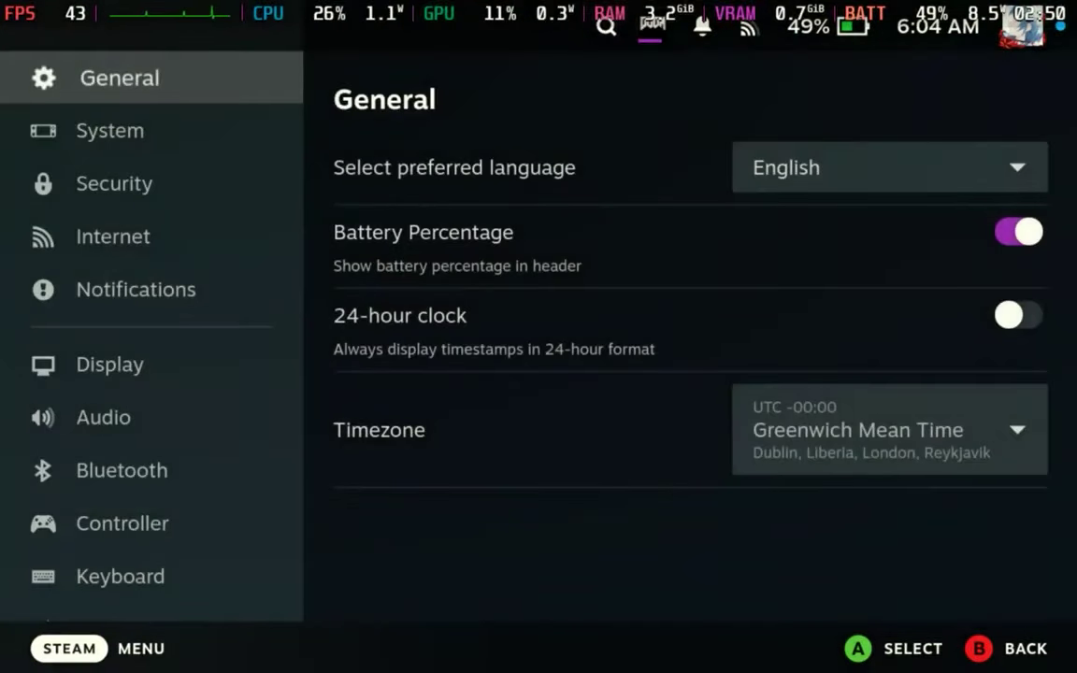
Choose Switch to Desktop from the Power options and enter the PIN.
key(super)
key(Down)
key(Return)
key(Down)
key(Down)
key(Down)
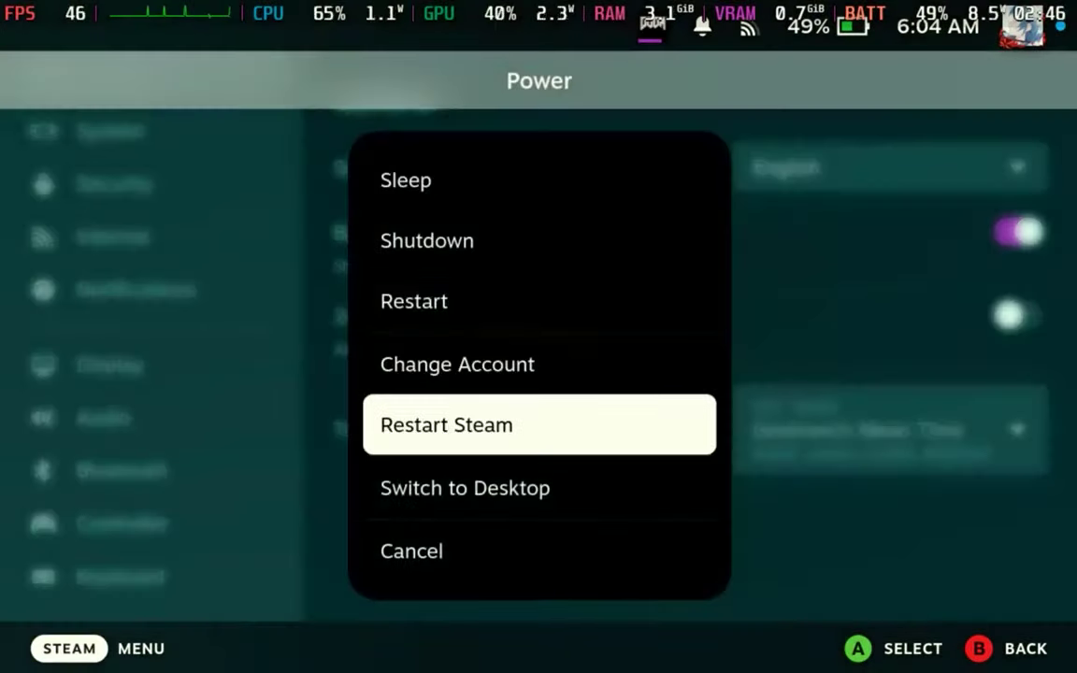
key(Return)
text(123456)
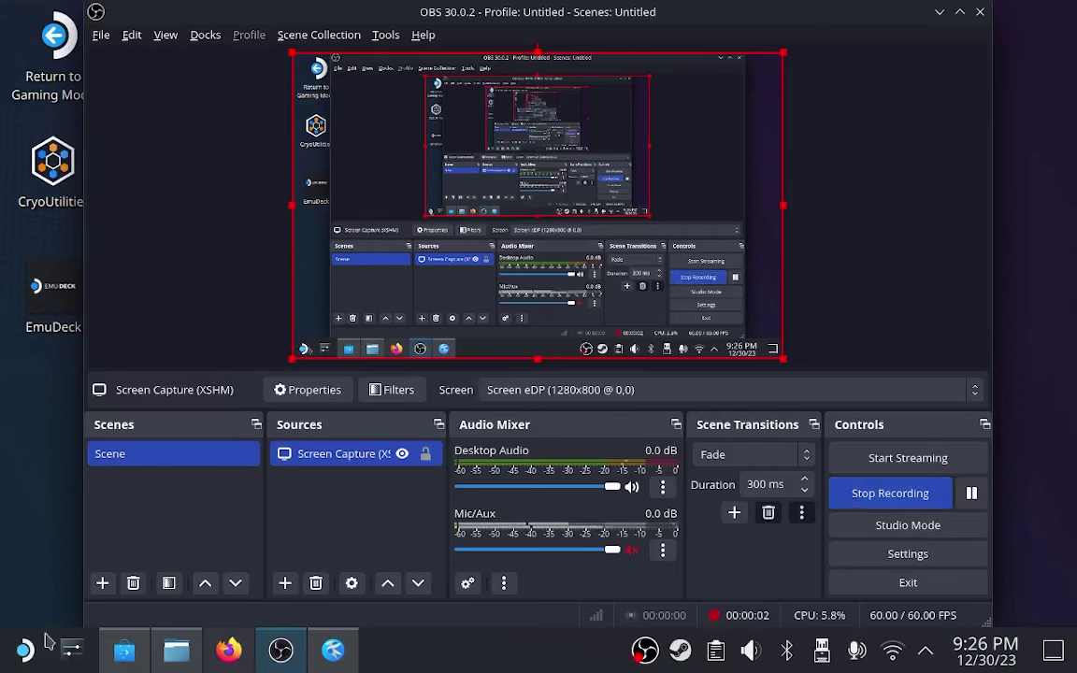
Open Sonic Adventure DX's Properties from the Steam Library and select the Launch Options field.
right_click(680, 650)
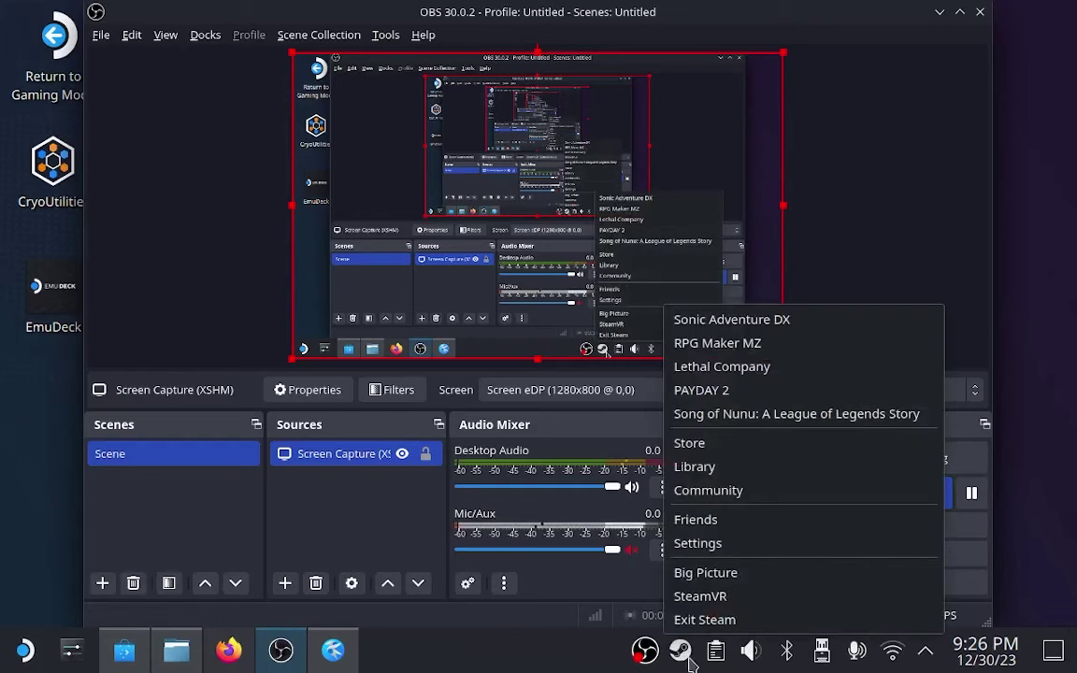
click(745, 474)
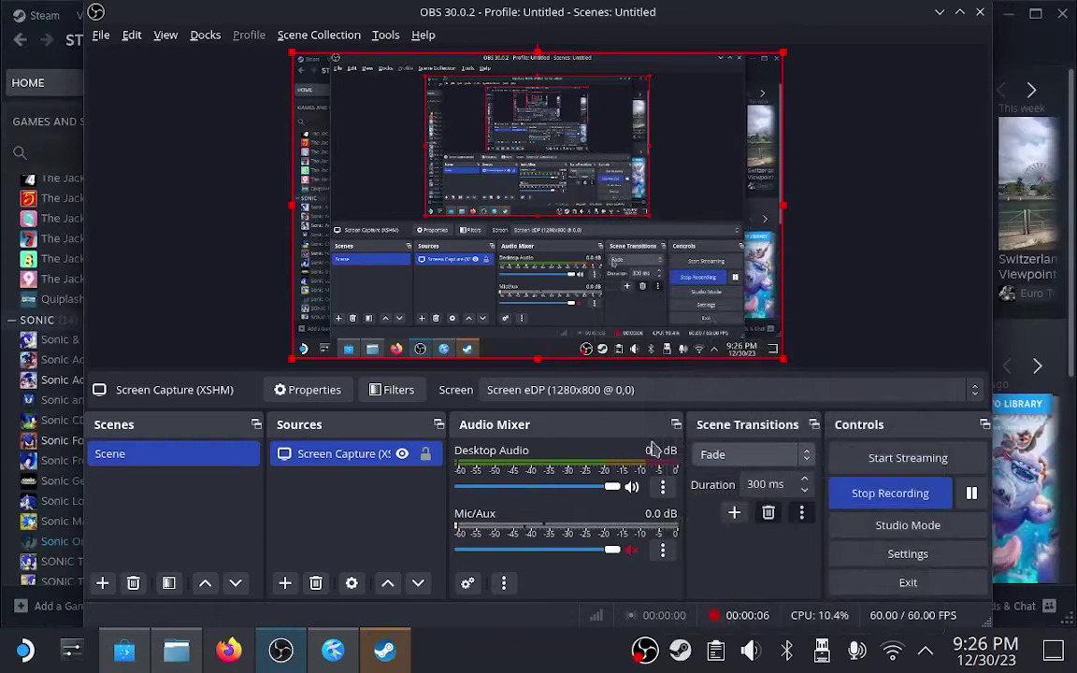
click(13, 39)
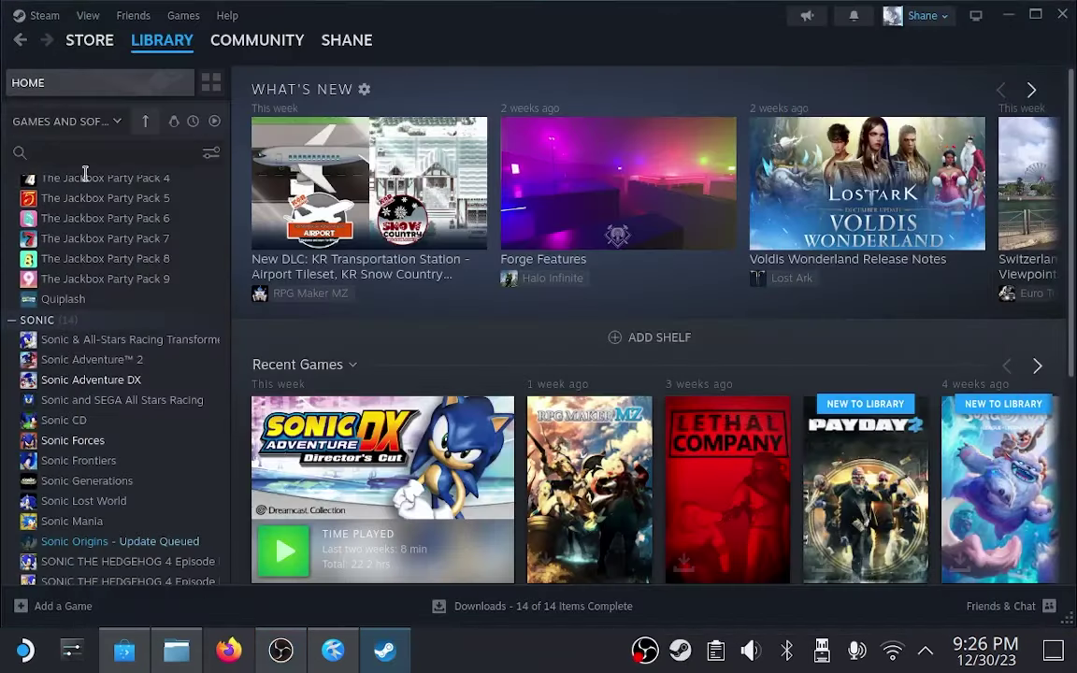
right_click(350, 416)
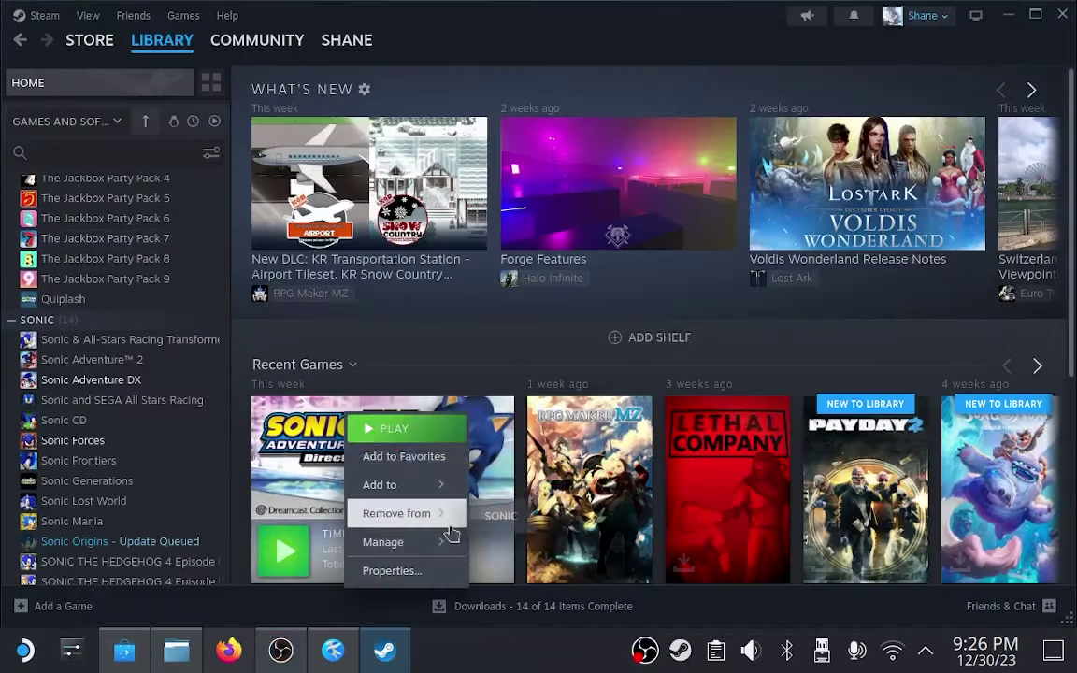
click(402, 573)
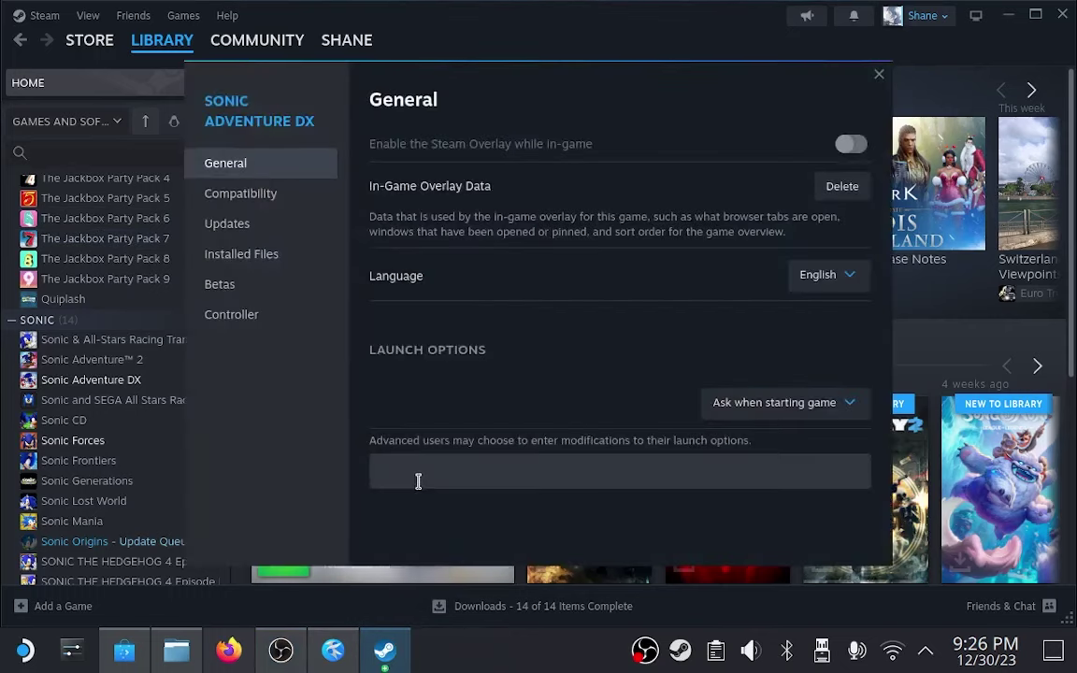
click(421, 478)
Copy WINEDLLOVERRIDES="d3d8=n,b" %command% from Kate, paste it into Launch Options, and close Properties.
key(alt+Tab)
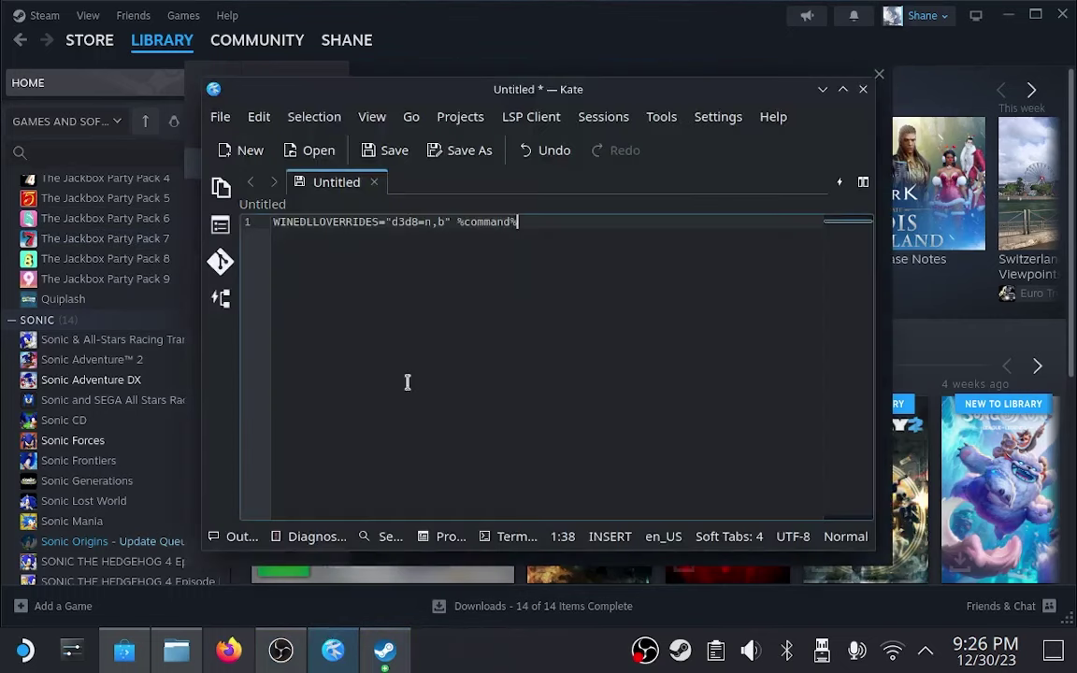
drag(564, 225, 256, 253)
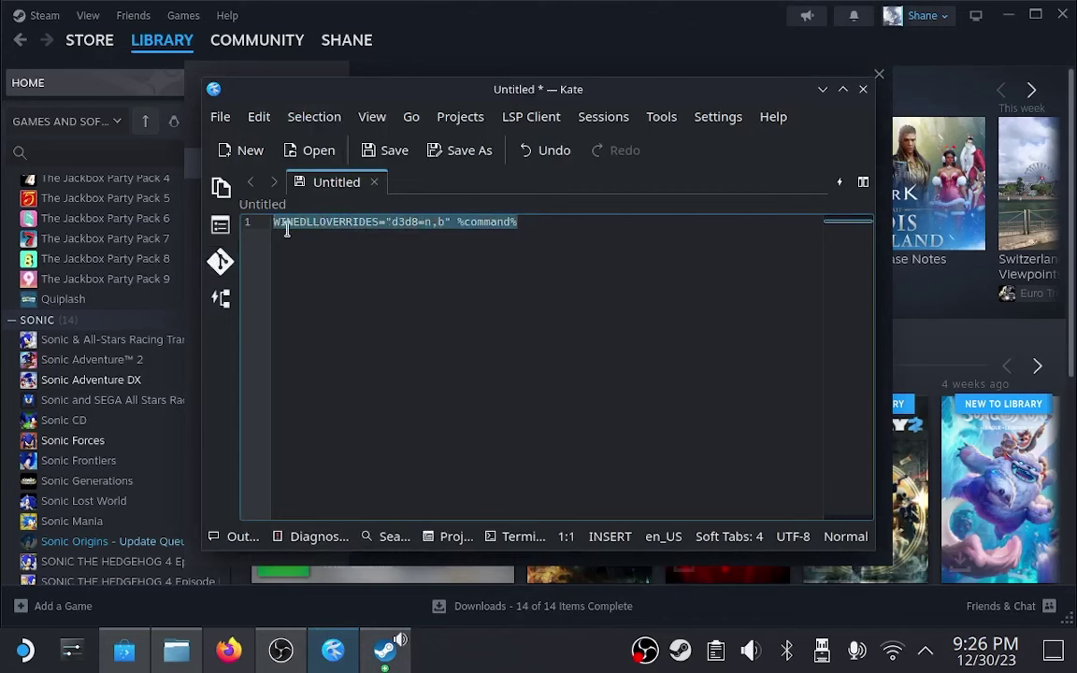
right_click(287, 230)
click(336, 272)
key(alt+Tab)
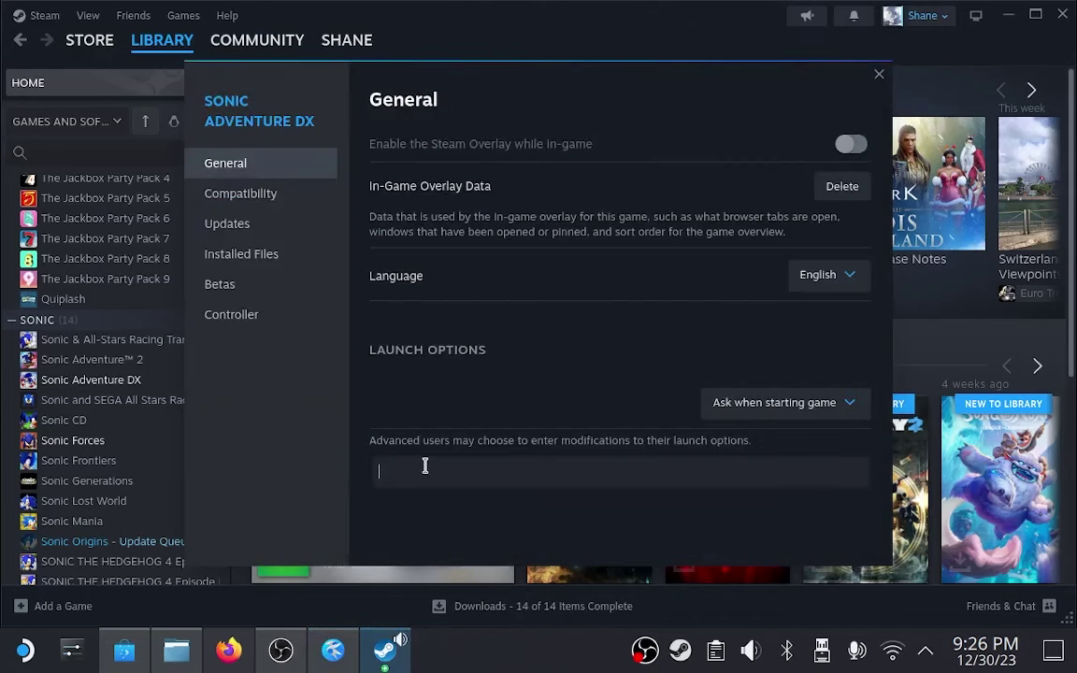
right_click(427, 470)
click(443, 485)
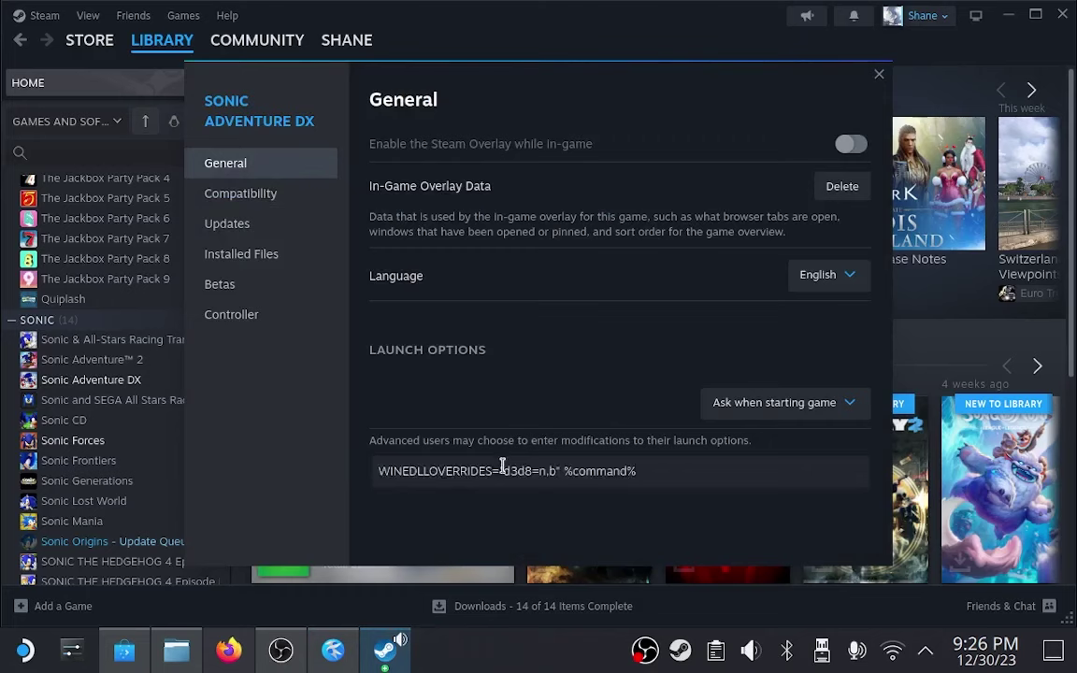
click(879, 74)
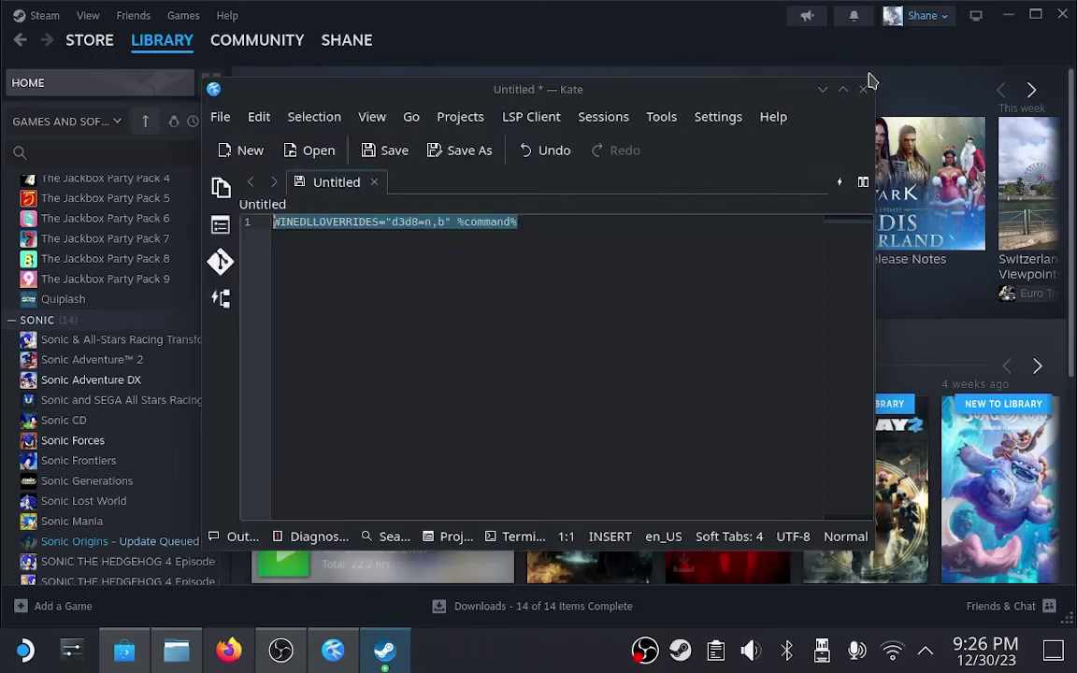
Search Discover for 'winetricks' and install Protontricks from the results.
mouse_move(171, 660)
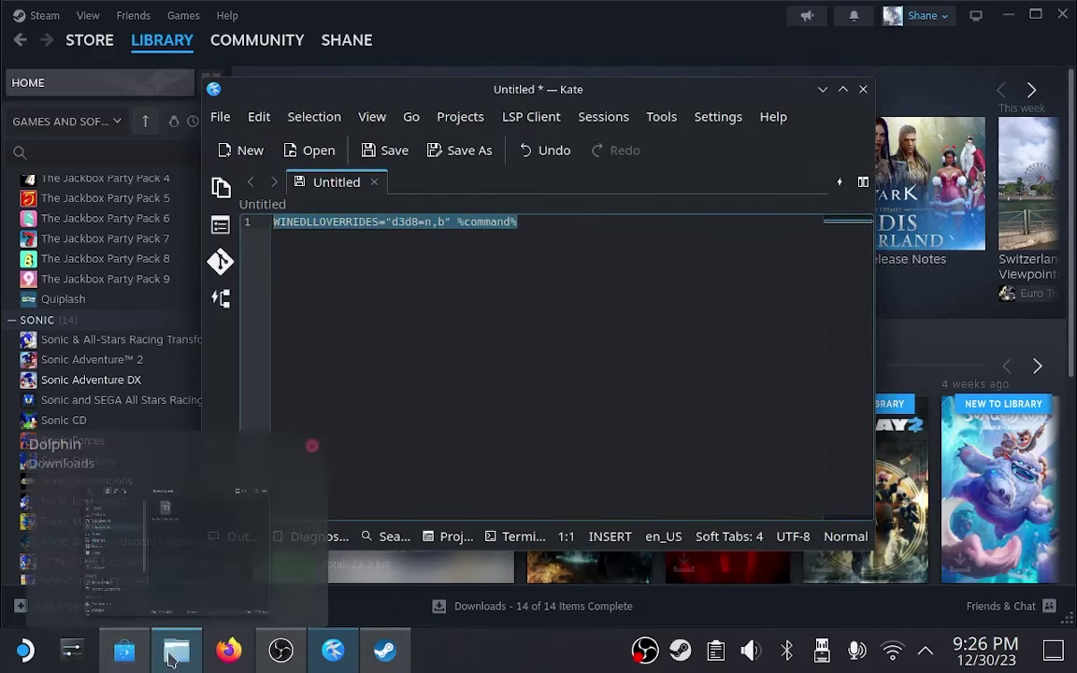
click(129, 651)
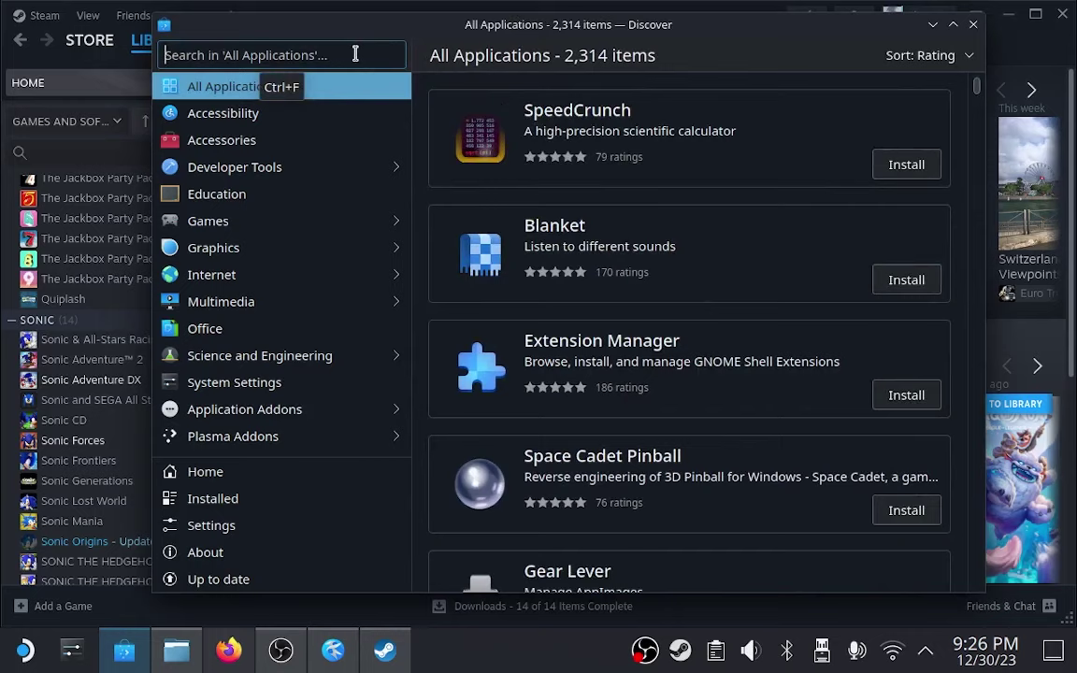
click(355, 54)
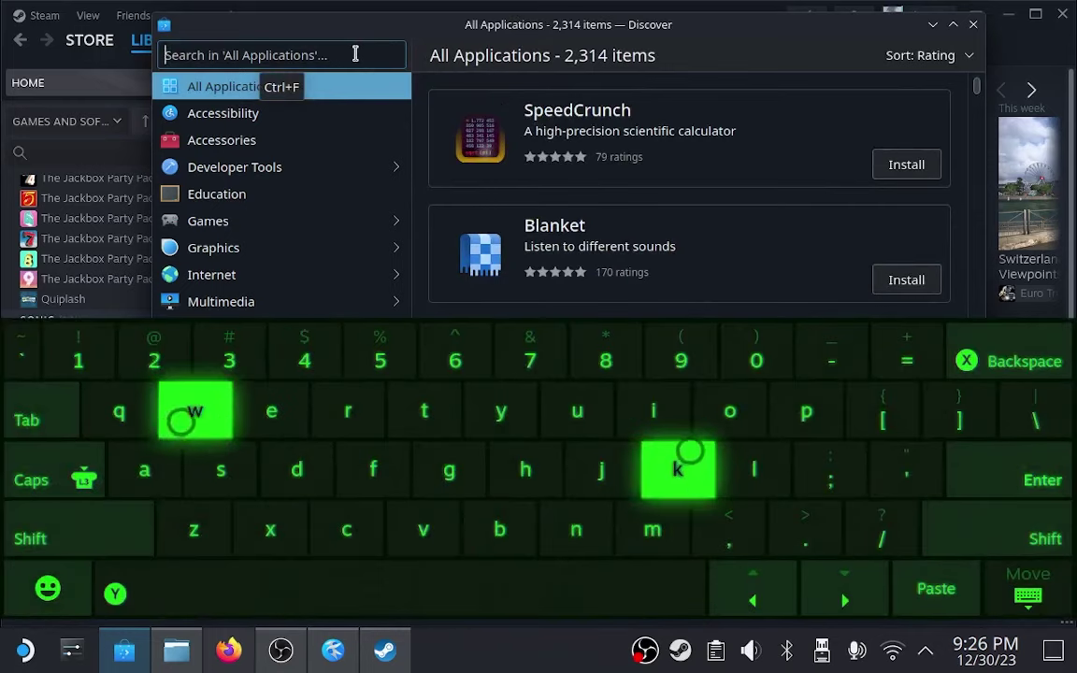
text(wine)
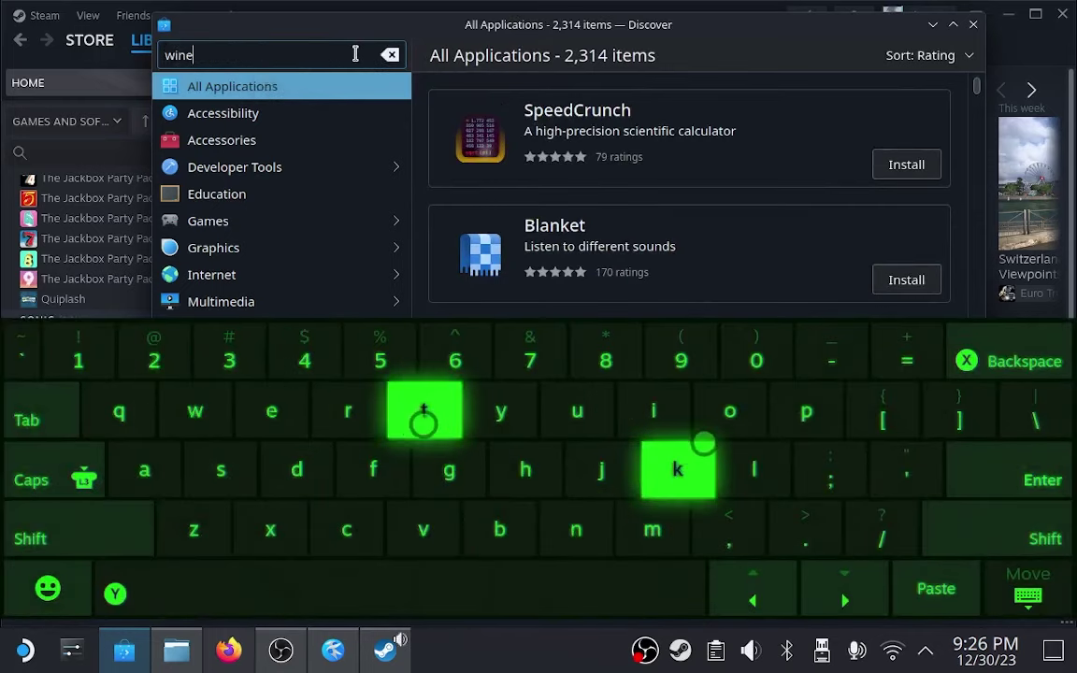
text(tric)
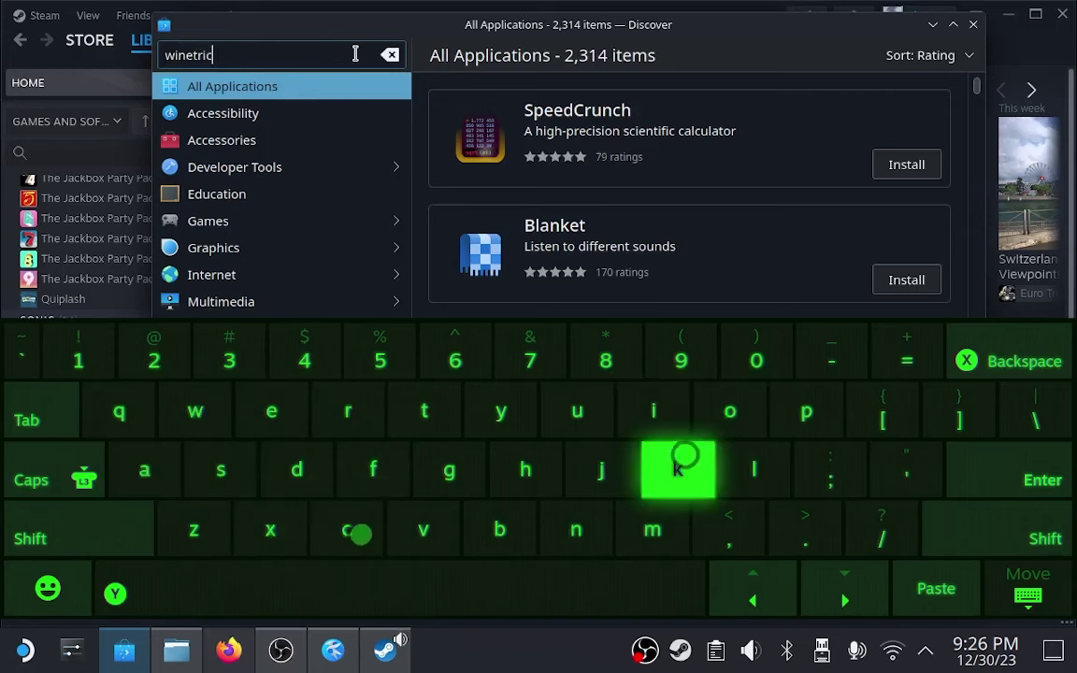
text(ks)
key(Return)
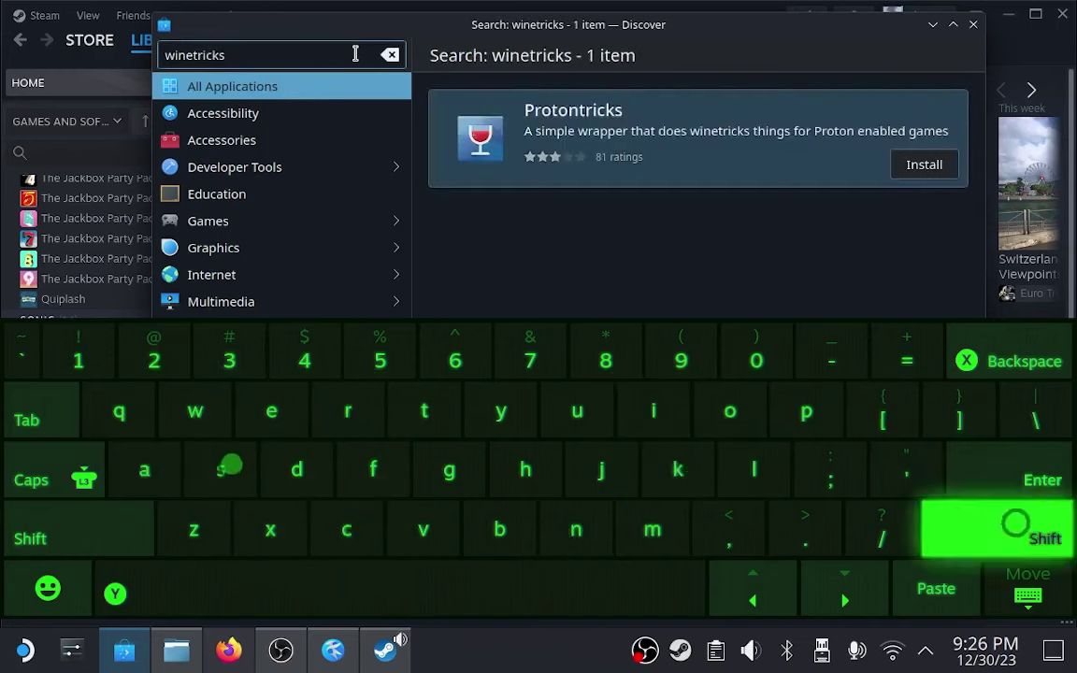
click(916, 166)
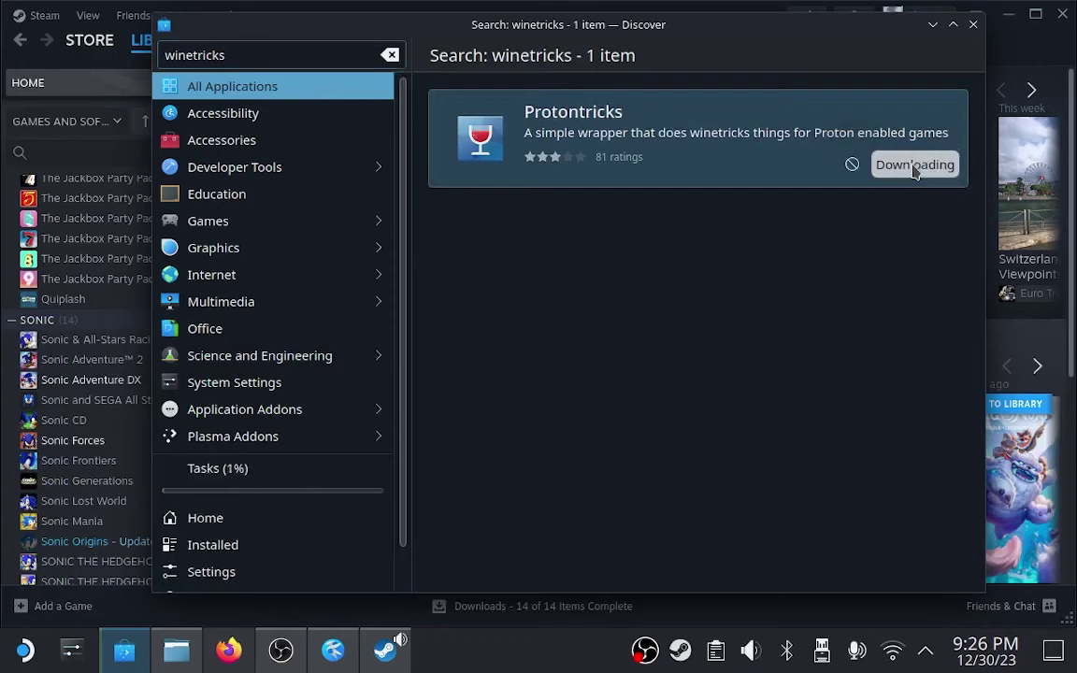
click(915, 168)
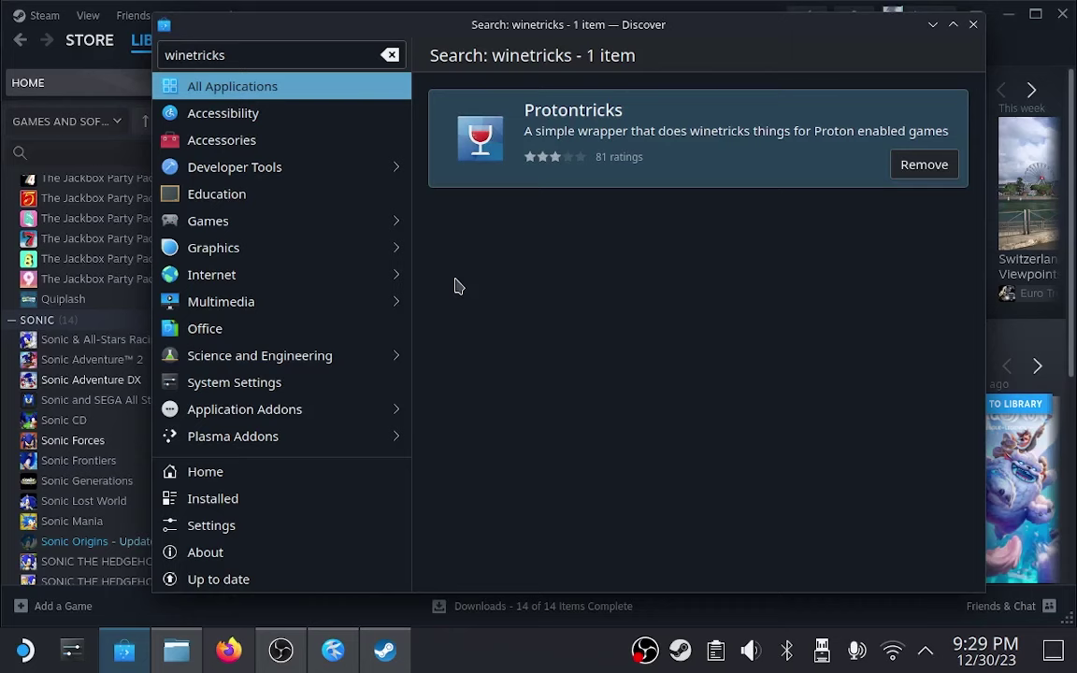
Minimize Discover and open sadx_setup.exe with the Protontricks Launcher.
click(932, 24)
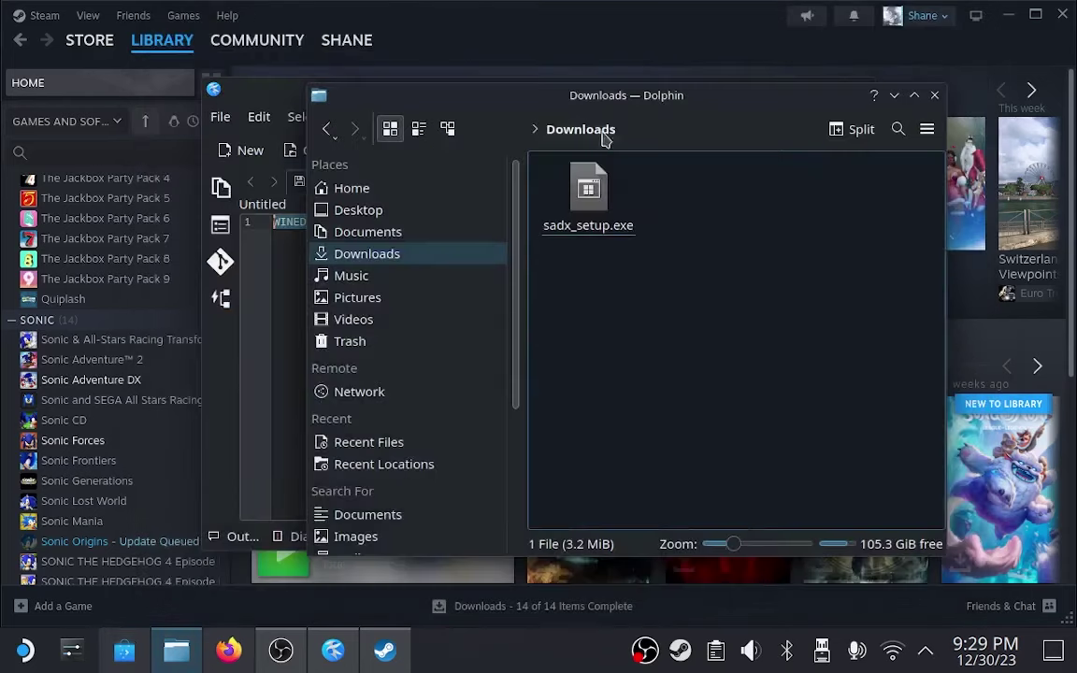
right_click(589, 207)
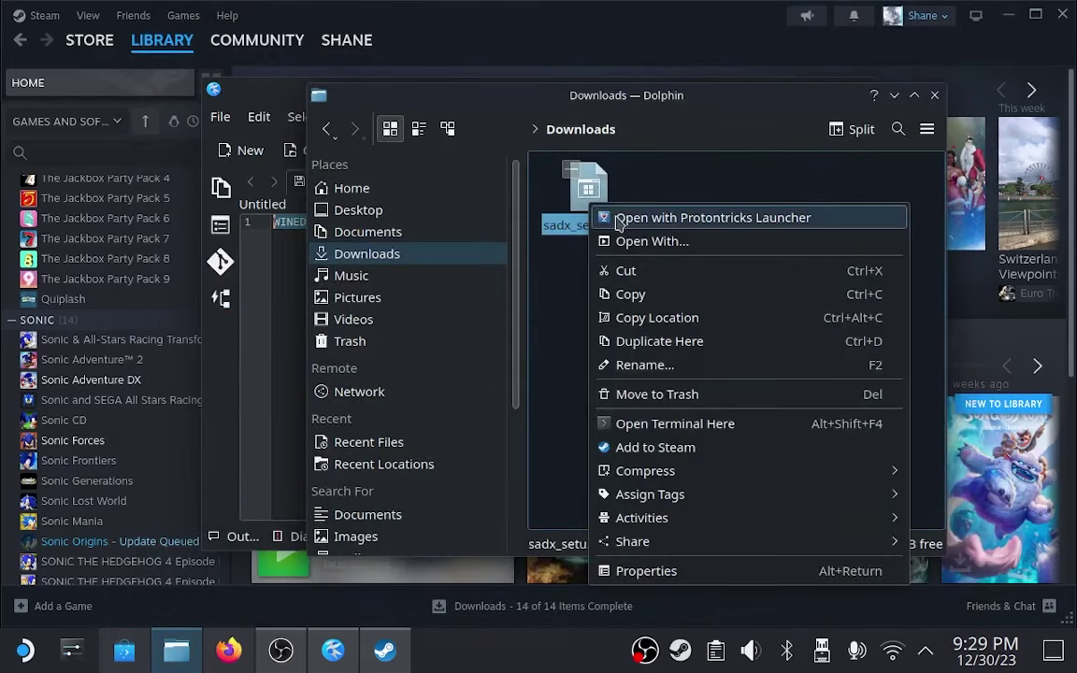
click(617, 218)
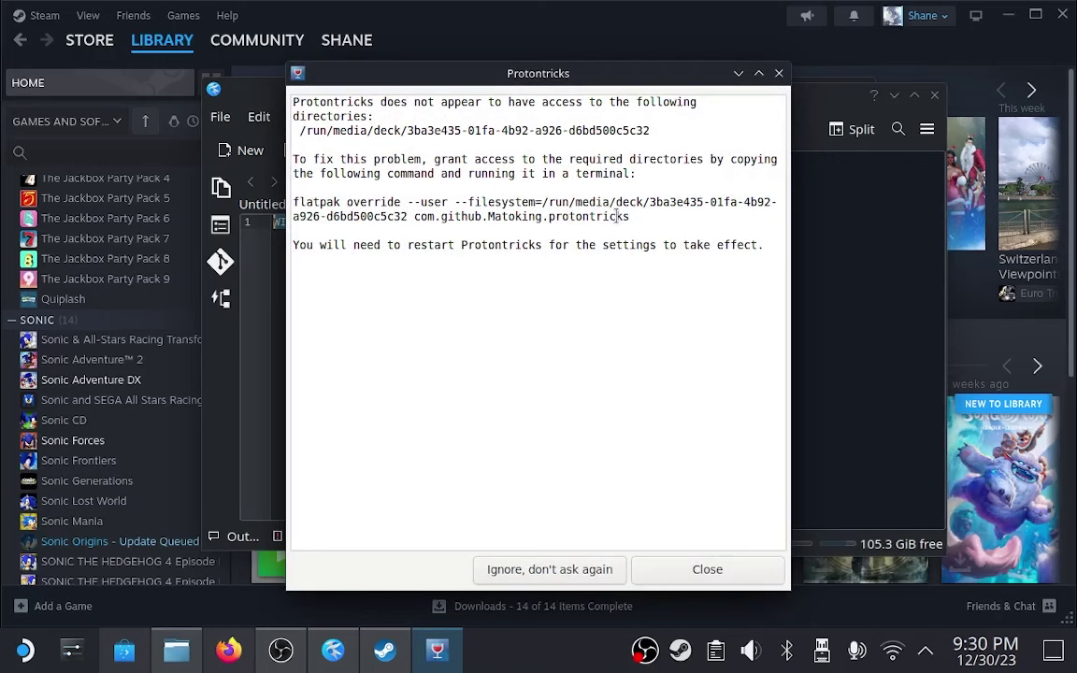
Select the flatpak override command in the warning and bring up its copy menu.
drag(639, 219, 531, 232)
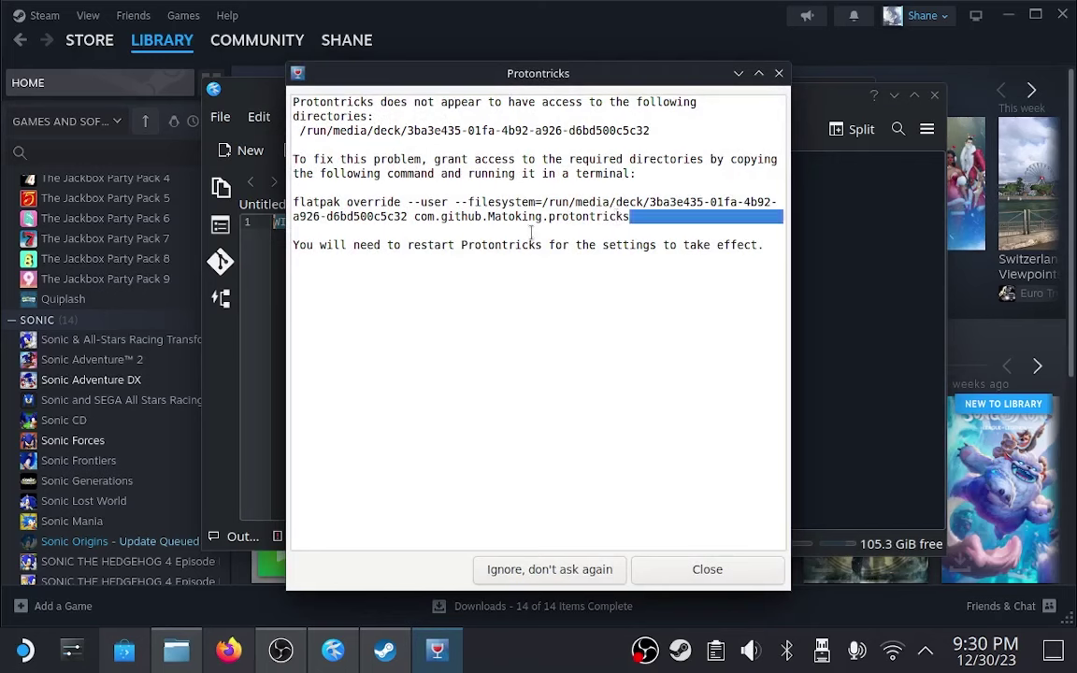
drag(373, 225, 261, 187)
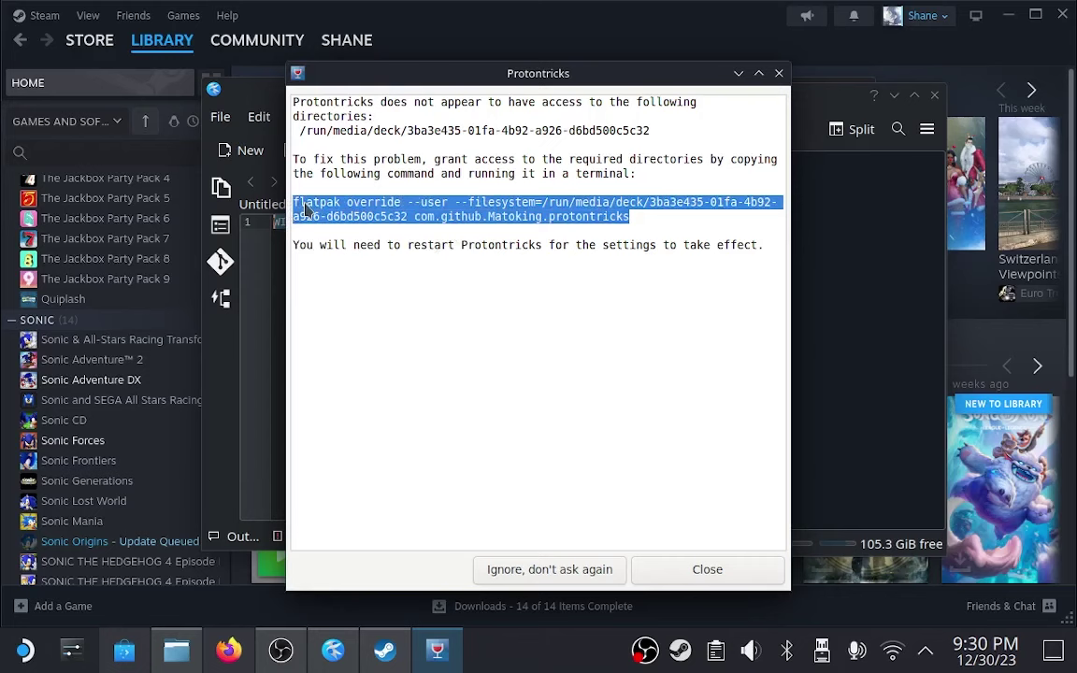
right_click(306, 207)
Copy the flatpak override command and open an enlarged, repositioned Konsole window.
click(338, 239)
key(super)
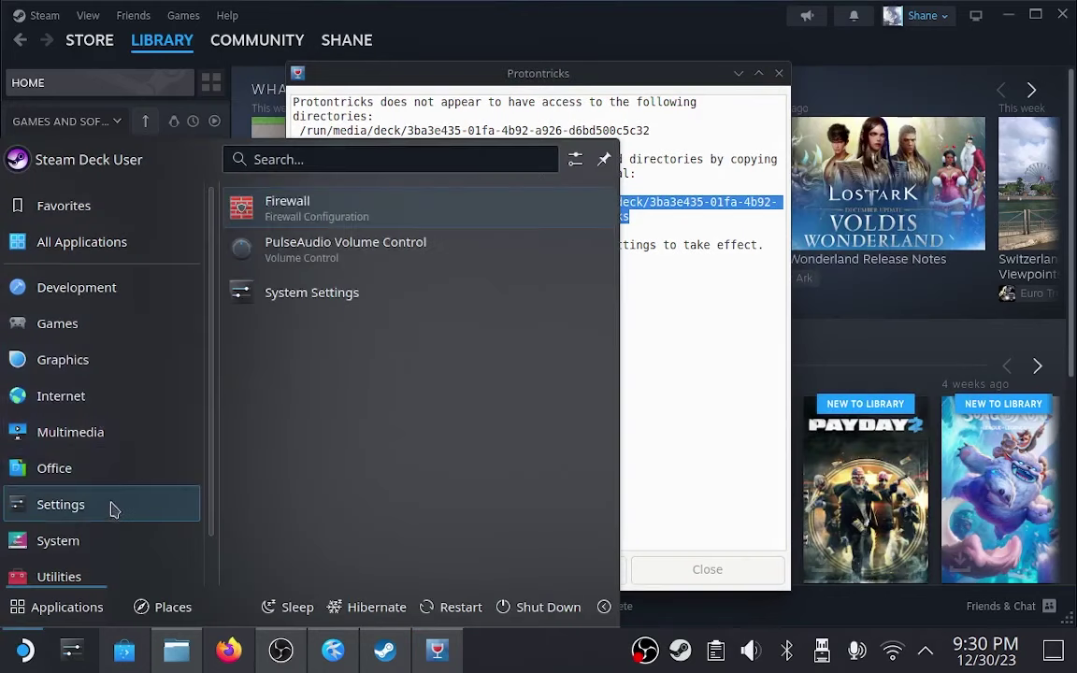
mouse_move(75, 541)
click(275, 538)
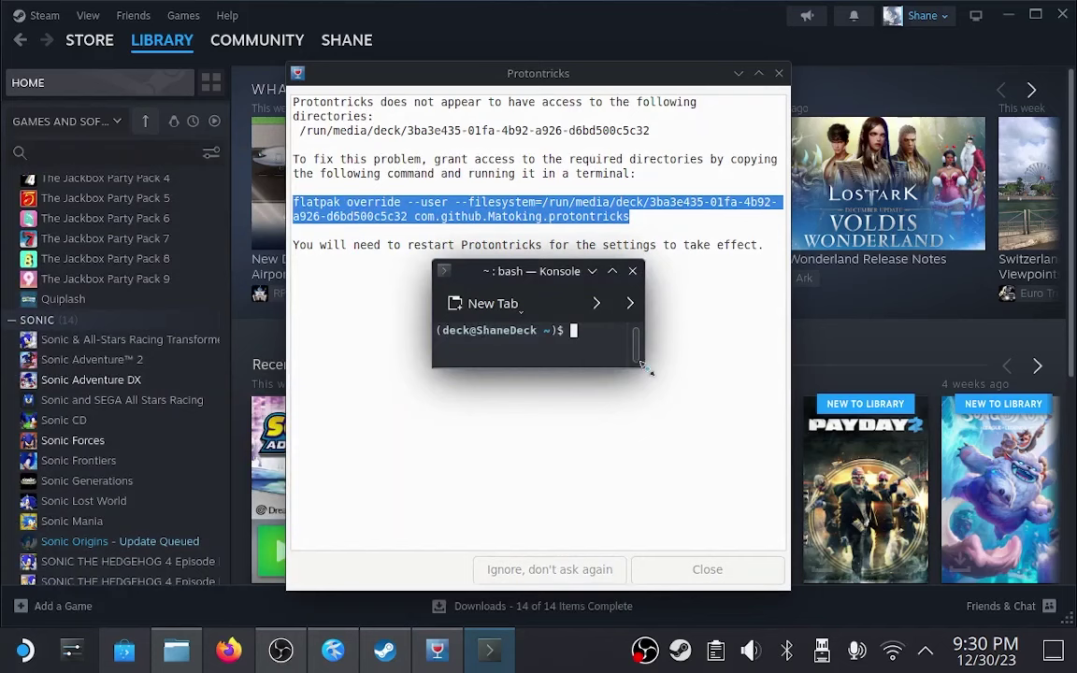
drag(643, 369, 929, 579)
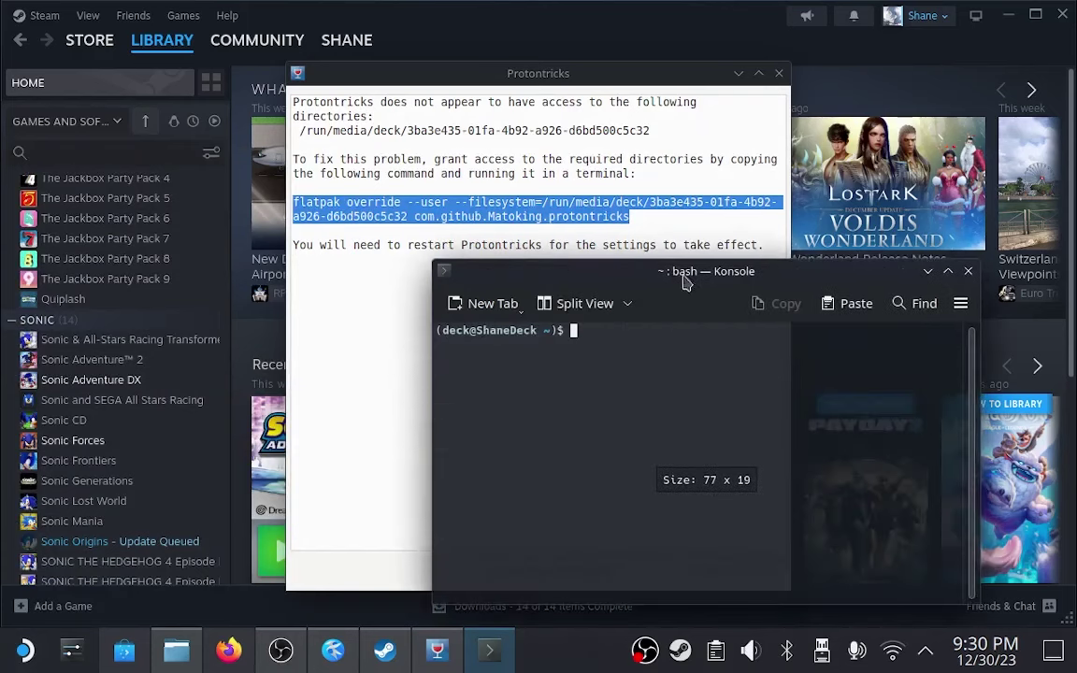
drag(644, 271, 498, 134)
Paste and run the flatpak override in Konsole, then return to the Protontricks warning.
click(696, 170)
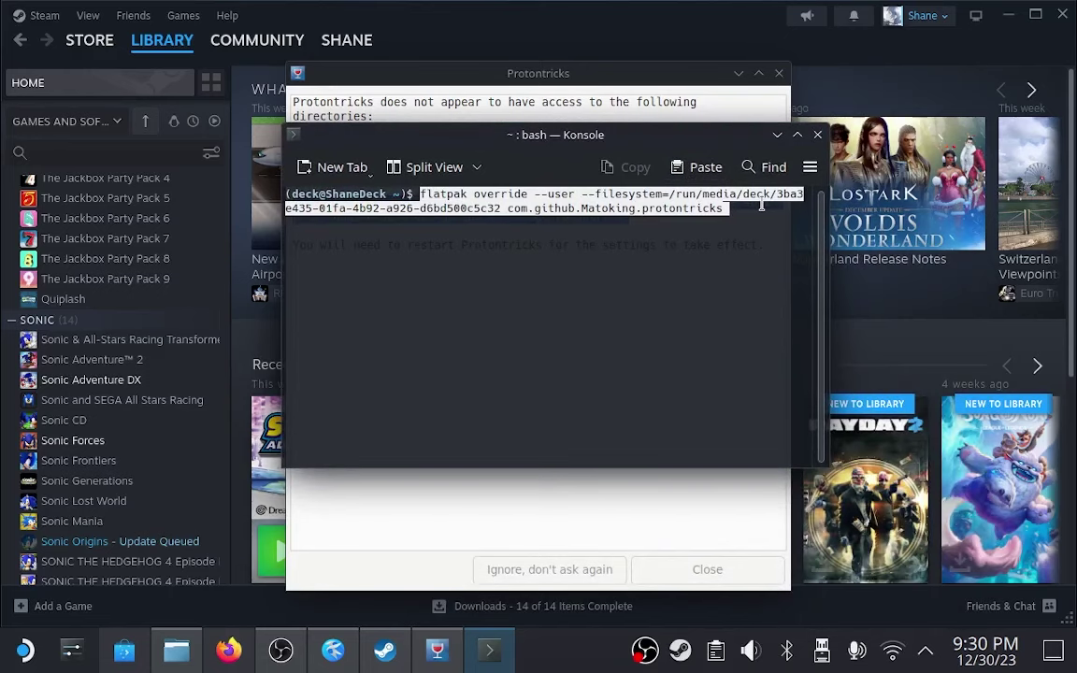
key(Return)
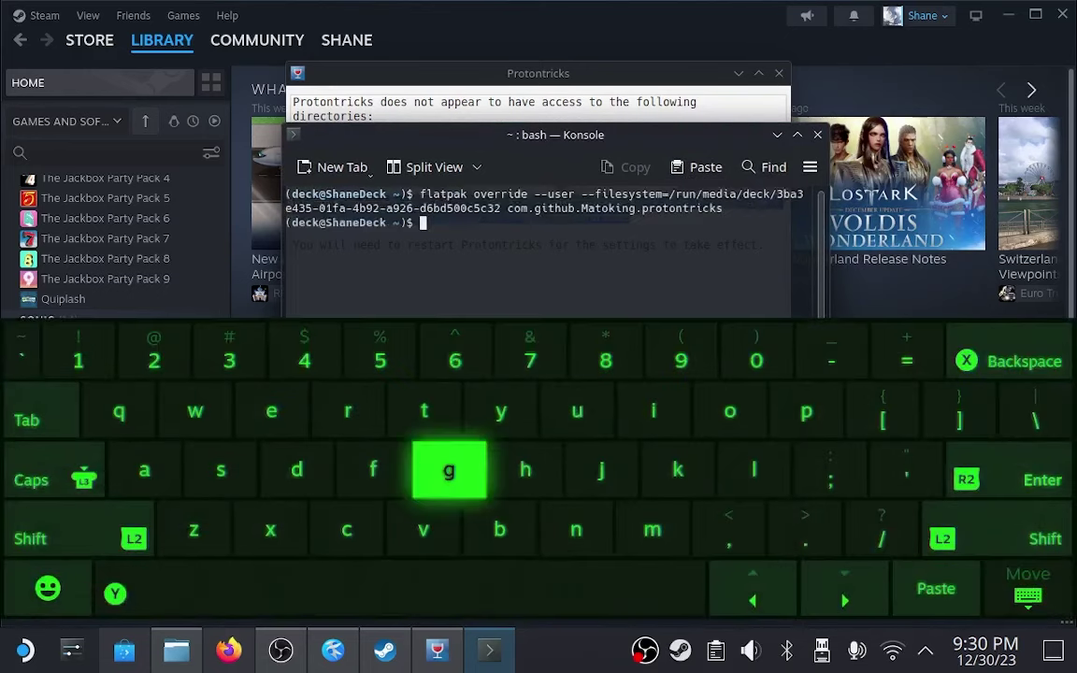
click(1028, 590)
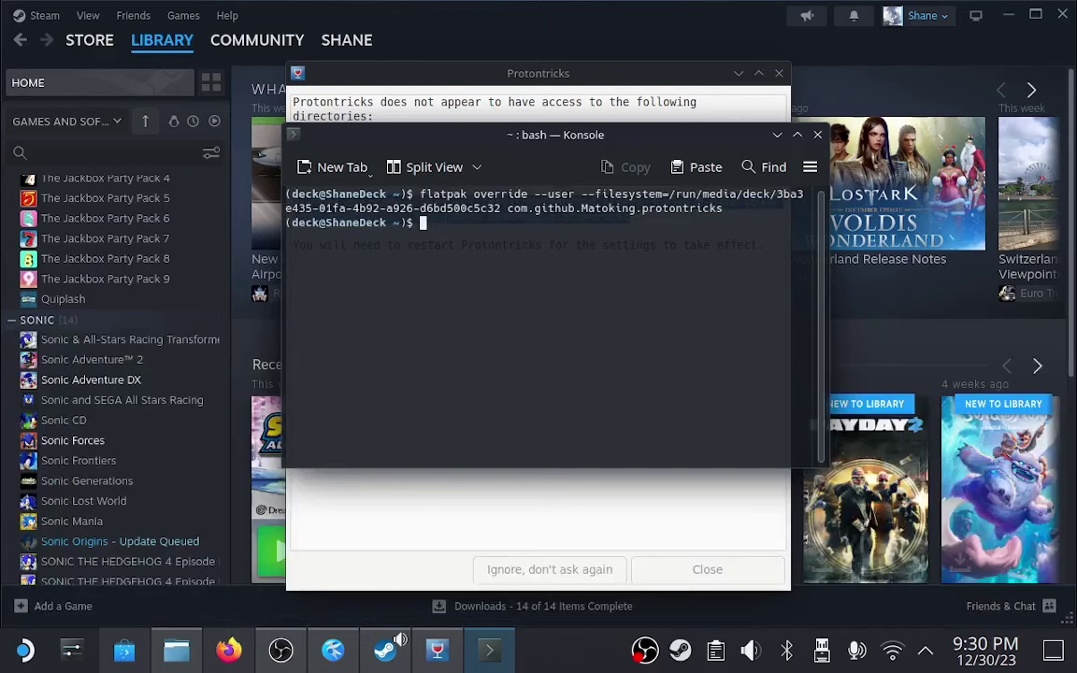
click(488, 479)
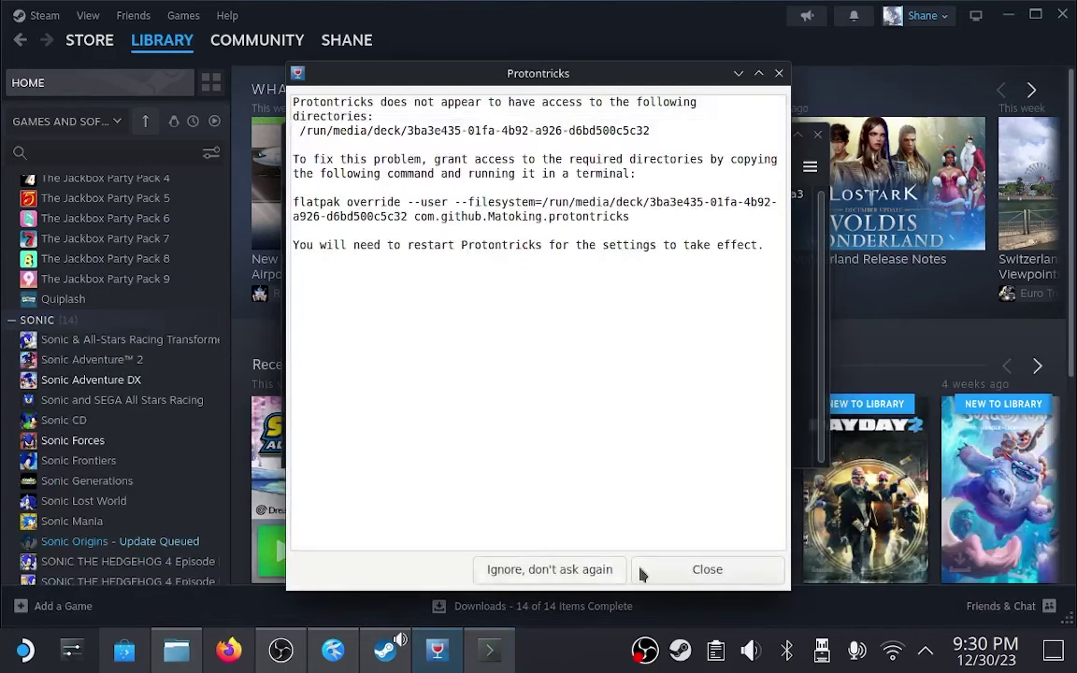
Dismiss the access warning and cancel the first Wine prefix chooser.
click(684, 572)
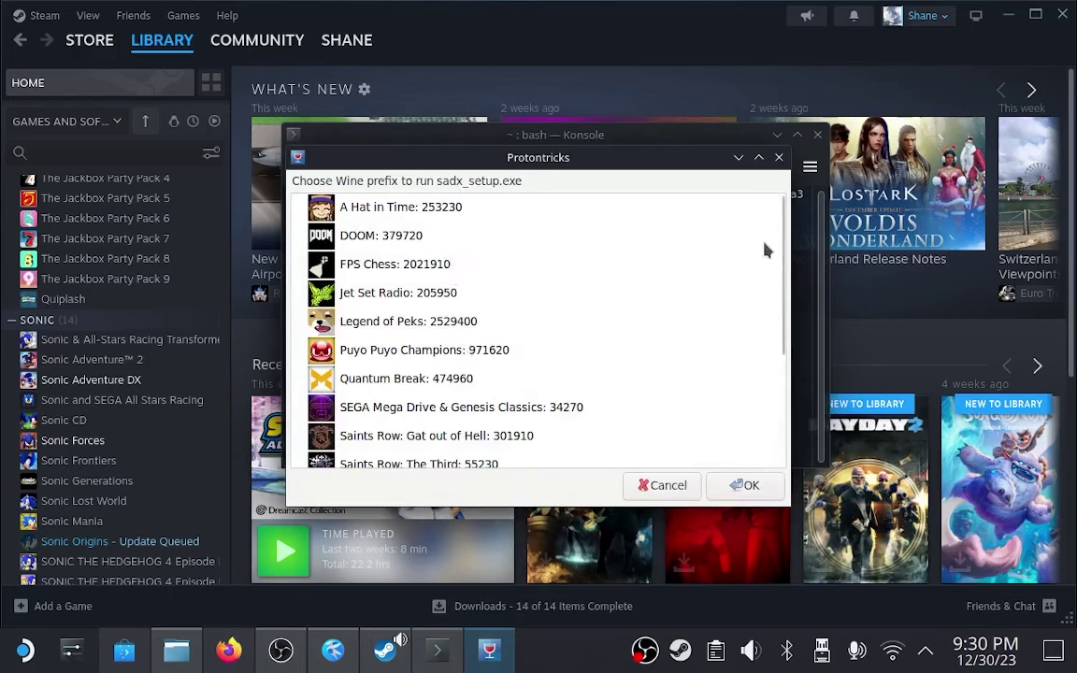
drag(782, 248, 841, 219)
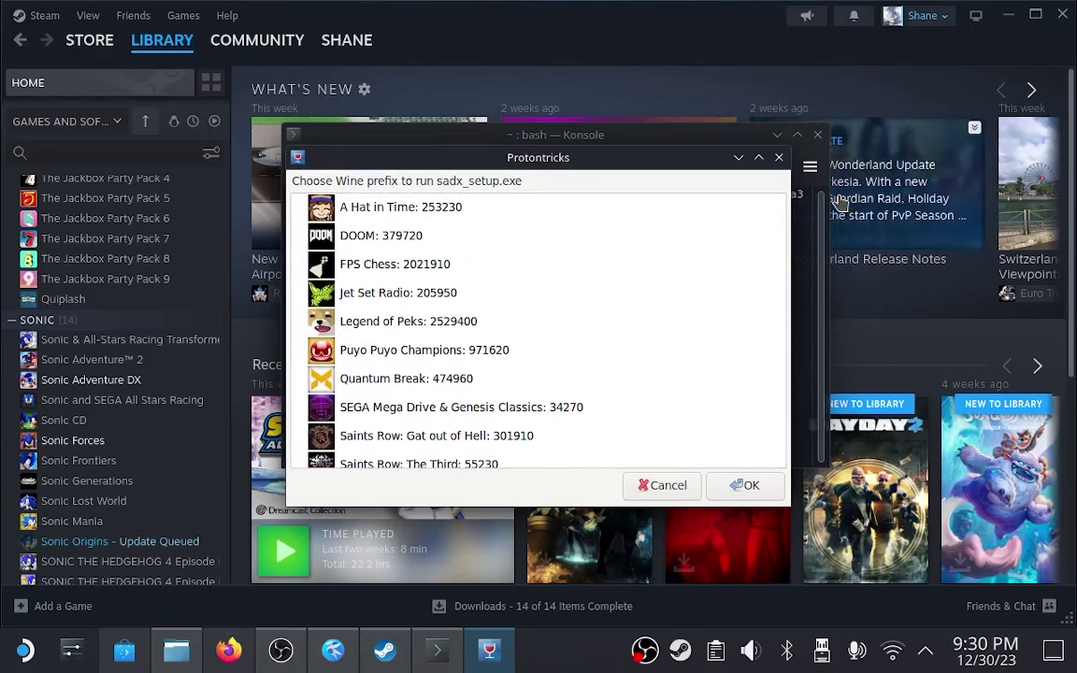
key(Escape)
Relaunch sadx_setup.exe with Protontricks and run it in the Sonic Adventure DX: 71250 prefix.
right_click(585, 195)
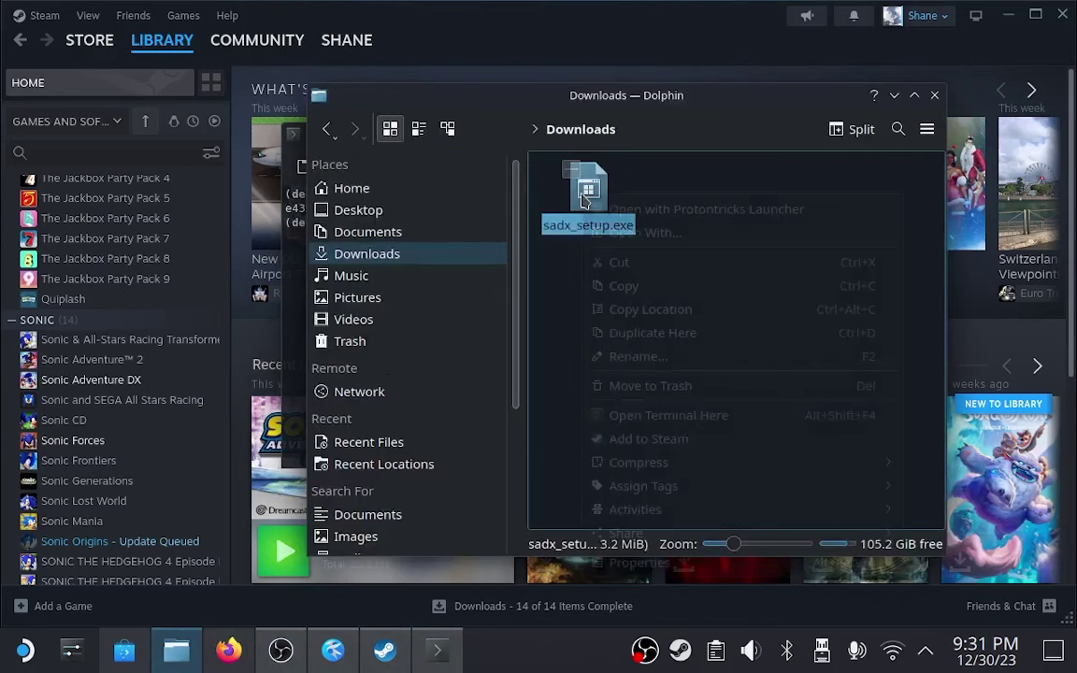
click(598, 213)
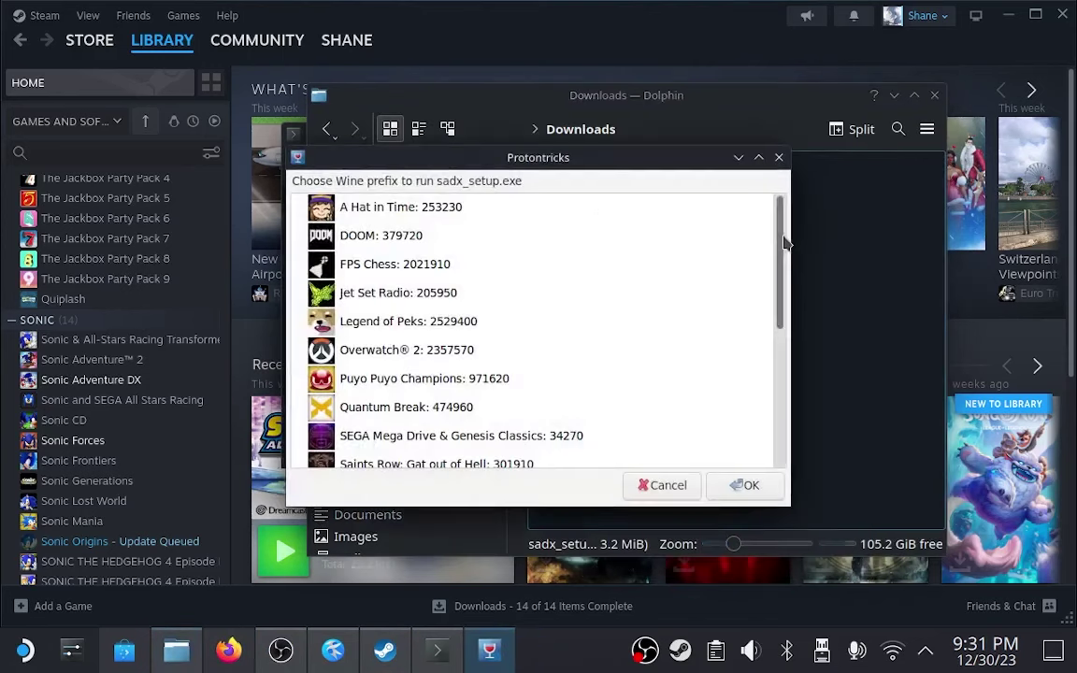
drag(776, 248, 796, 341)
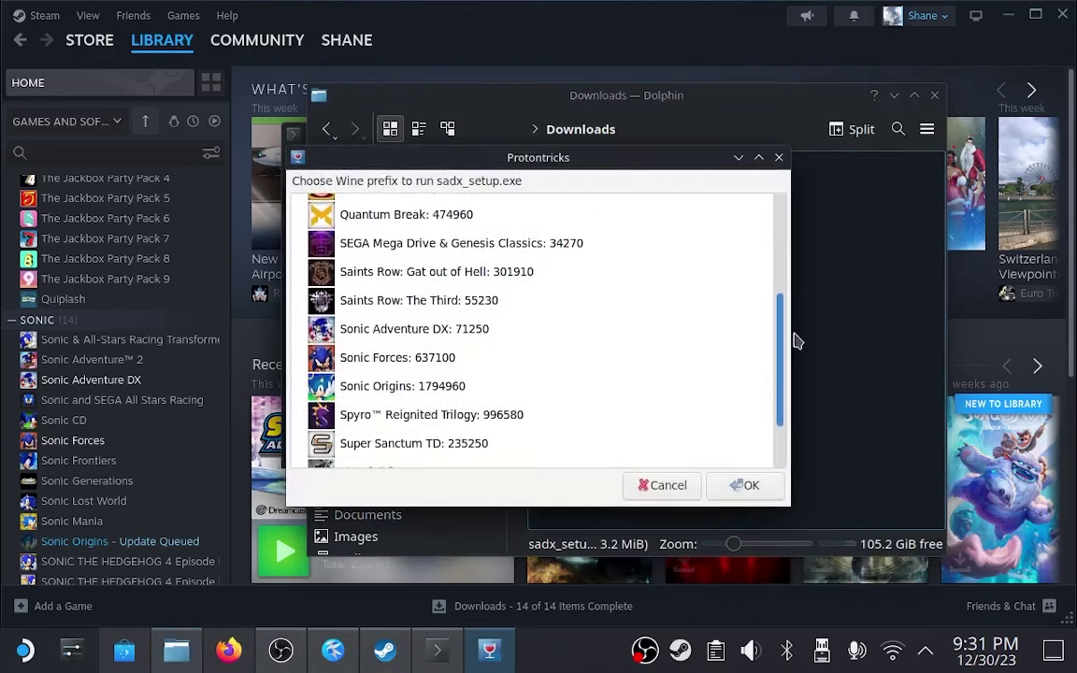
click(591, 332)
click(730, 490)
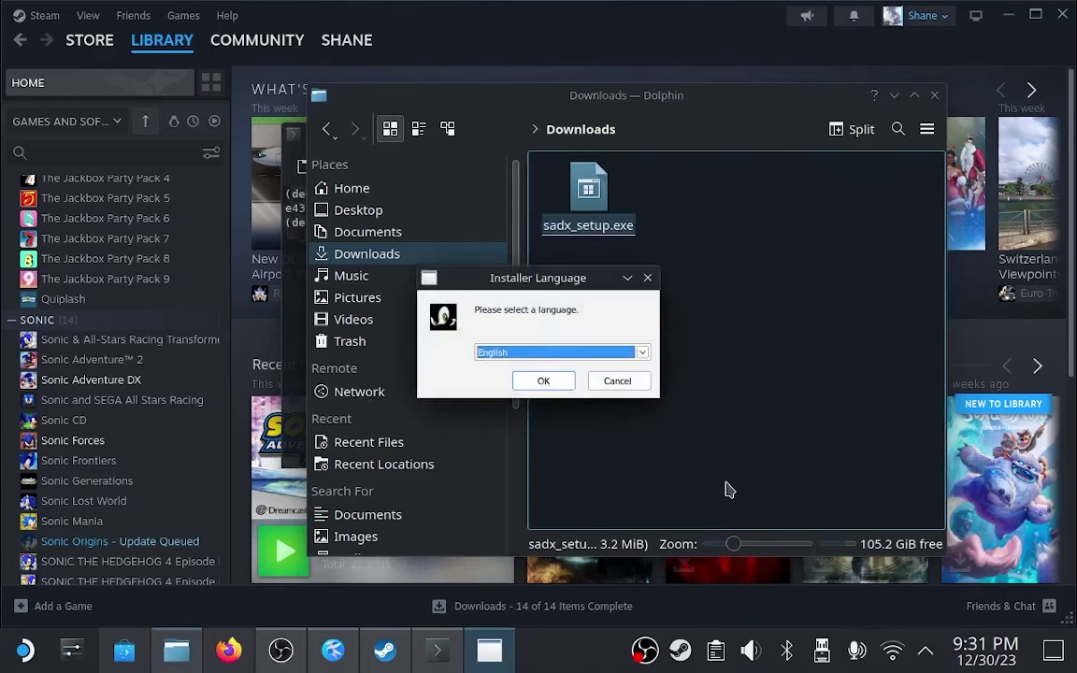
Choose English, pass the welcome page, and continue with the update check.
click(550, 385)
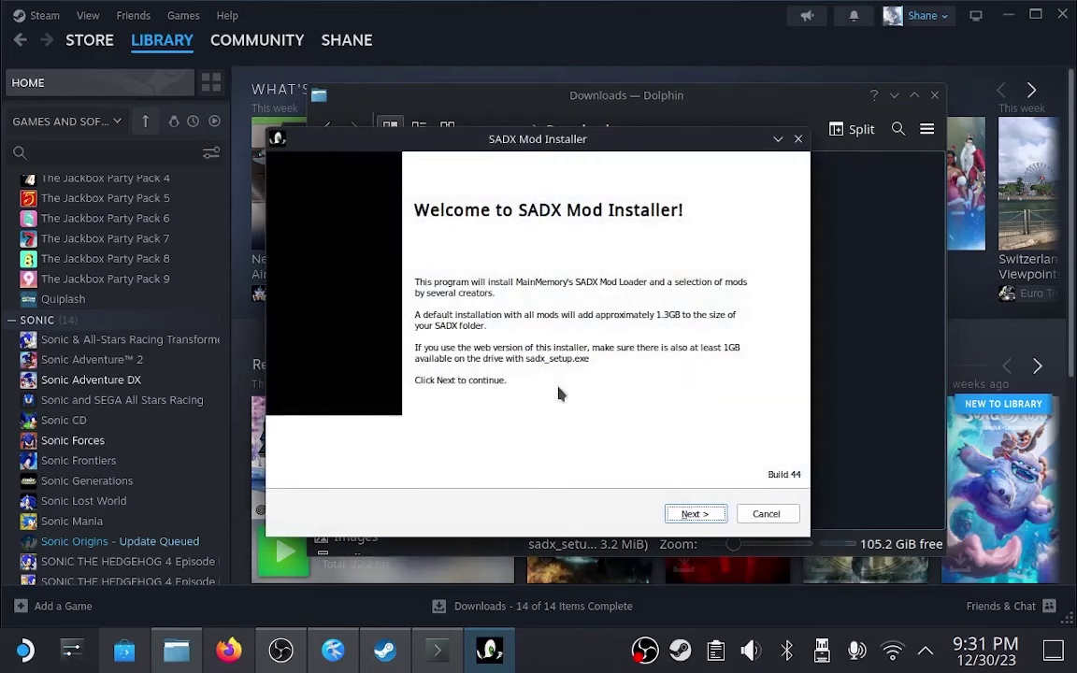
click(687, 520)
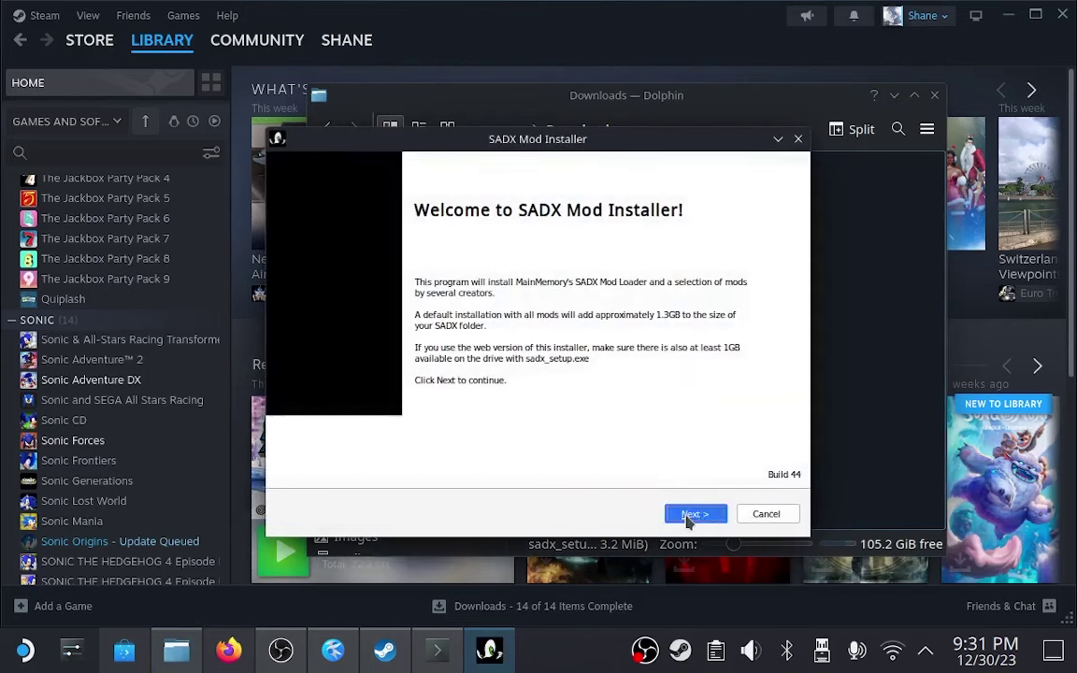
key(Return)
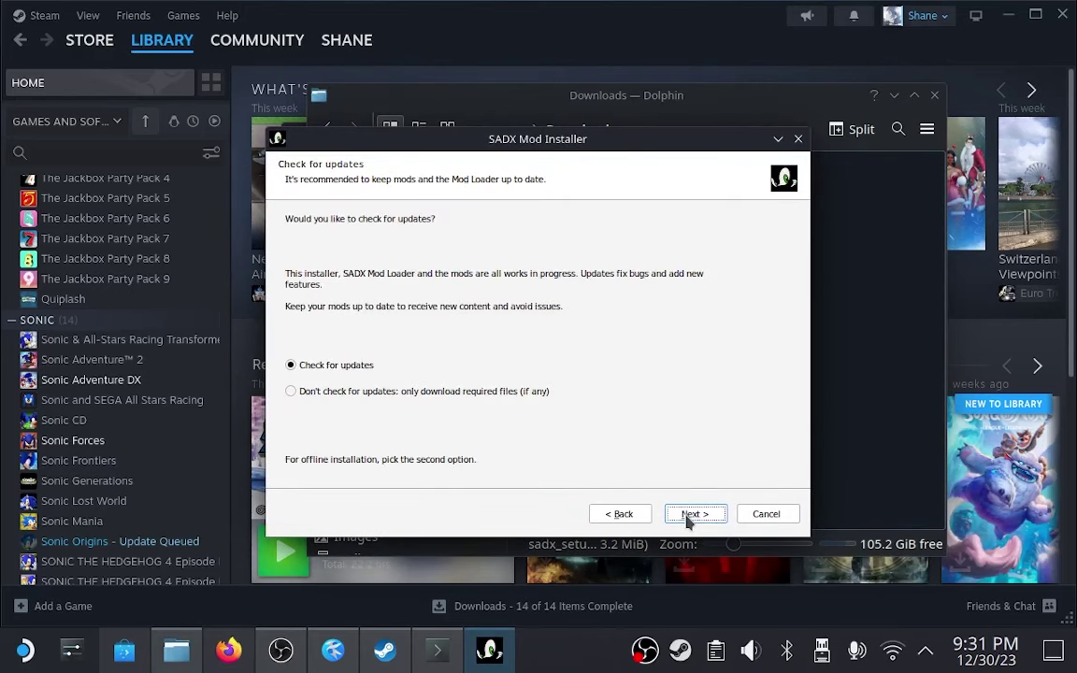
click(692, 516)
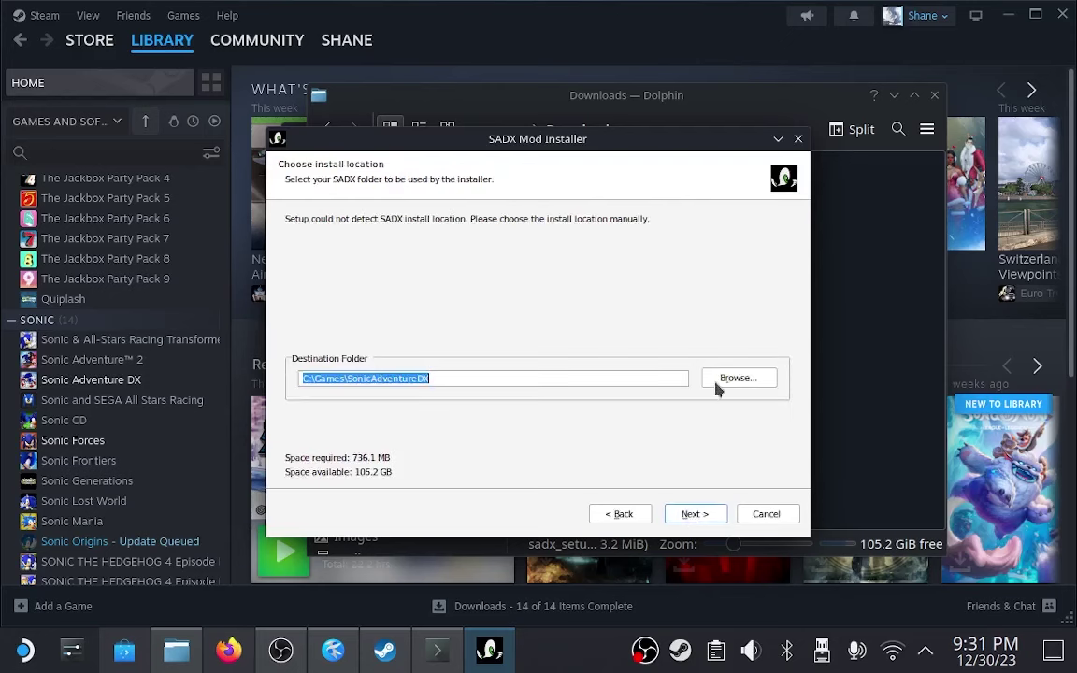
Set the install location to My Computer > Z: > home > deck.
click(718, 380)
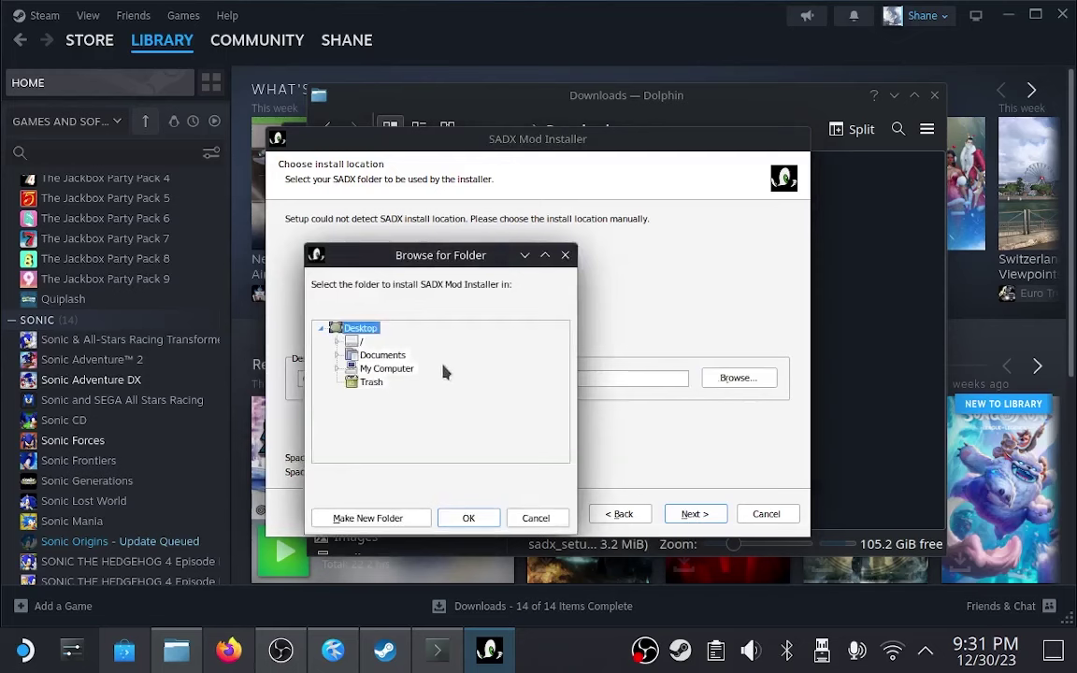
click(337, 368)
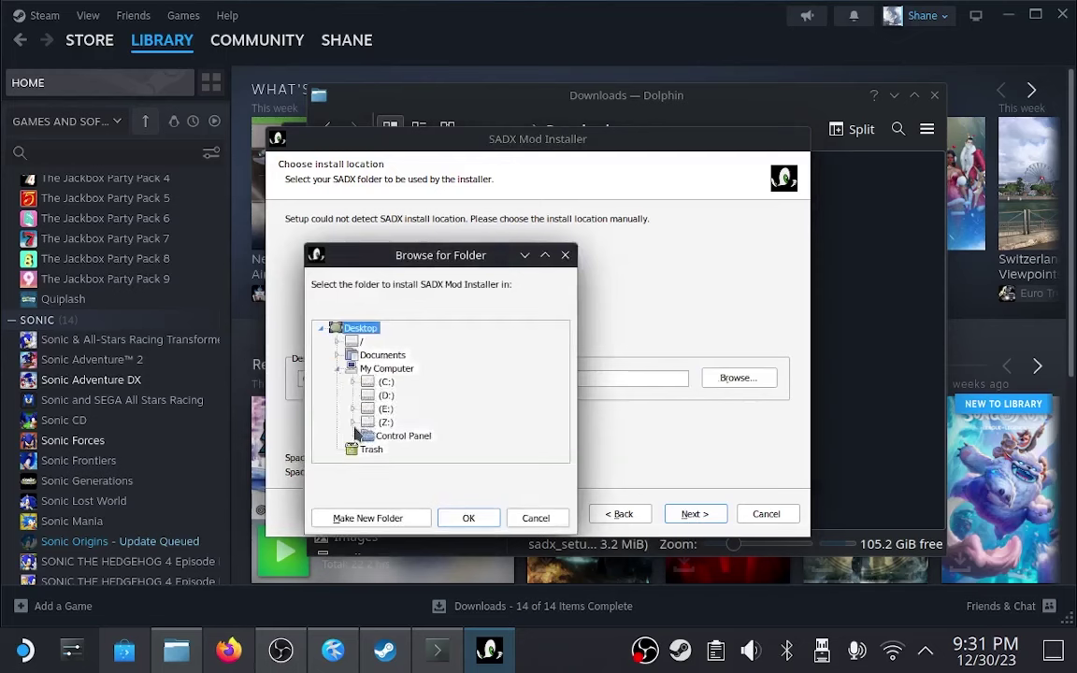
click(353, 423)
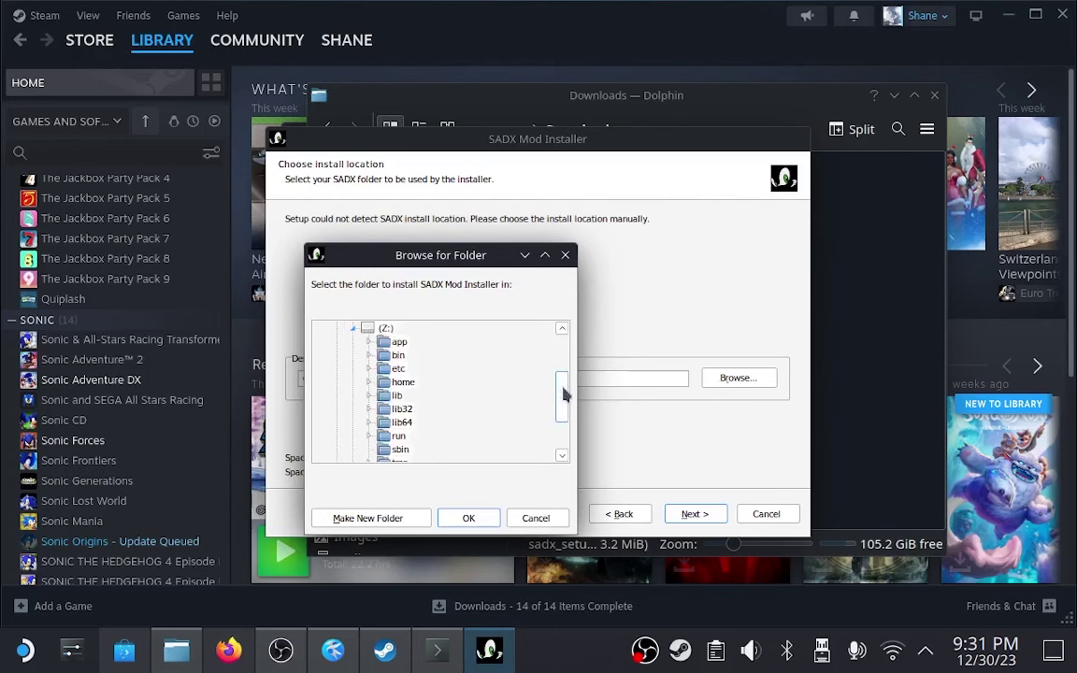
mouse_move(566, 395)
mouse_down()
mouse_move(552, 428)
mouse_move(556, 404)
mouse_up()
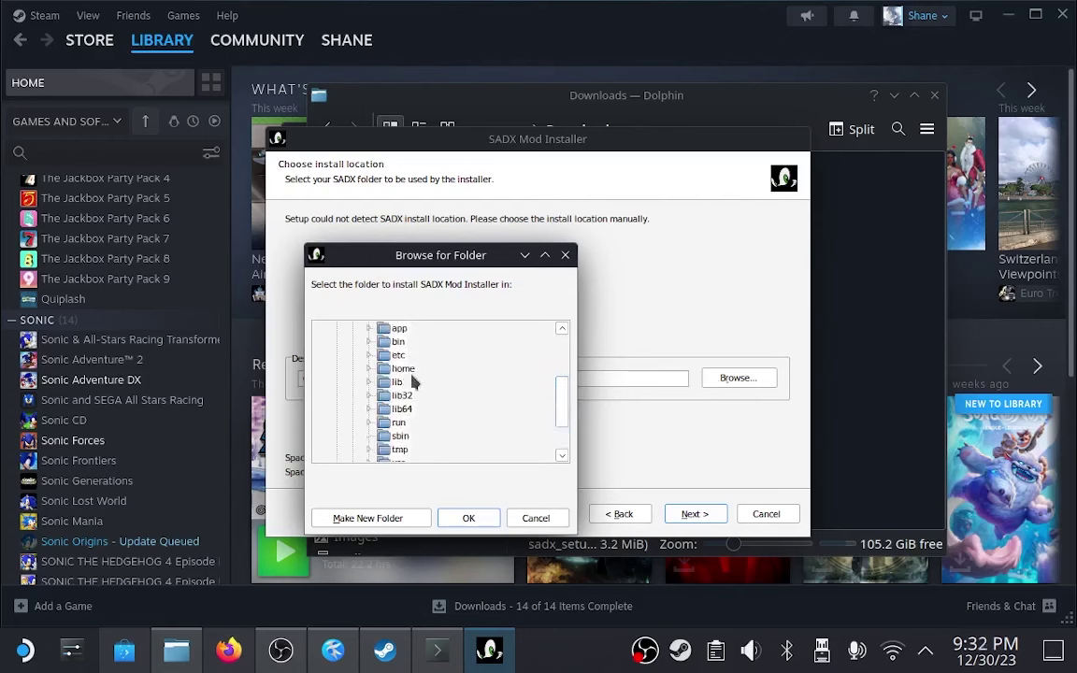
click(369, 369)
click(386, 383)
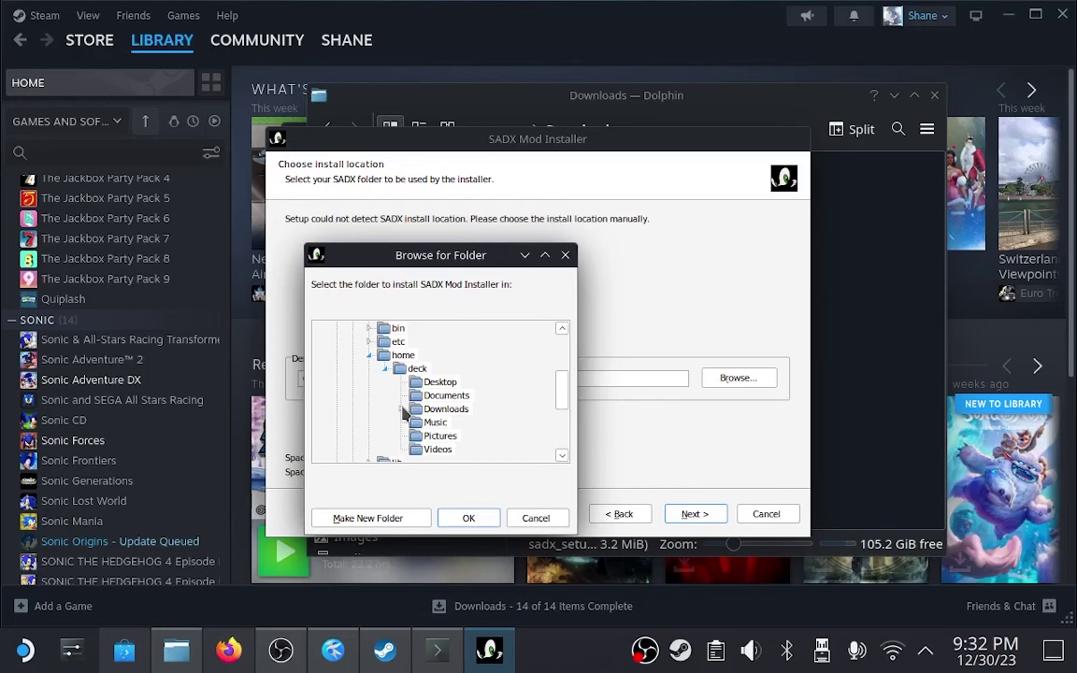
click(419, 369)
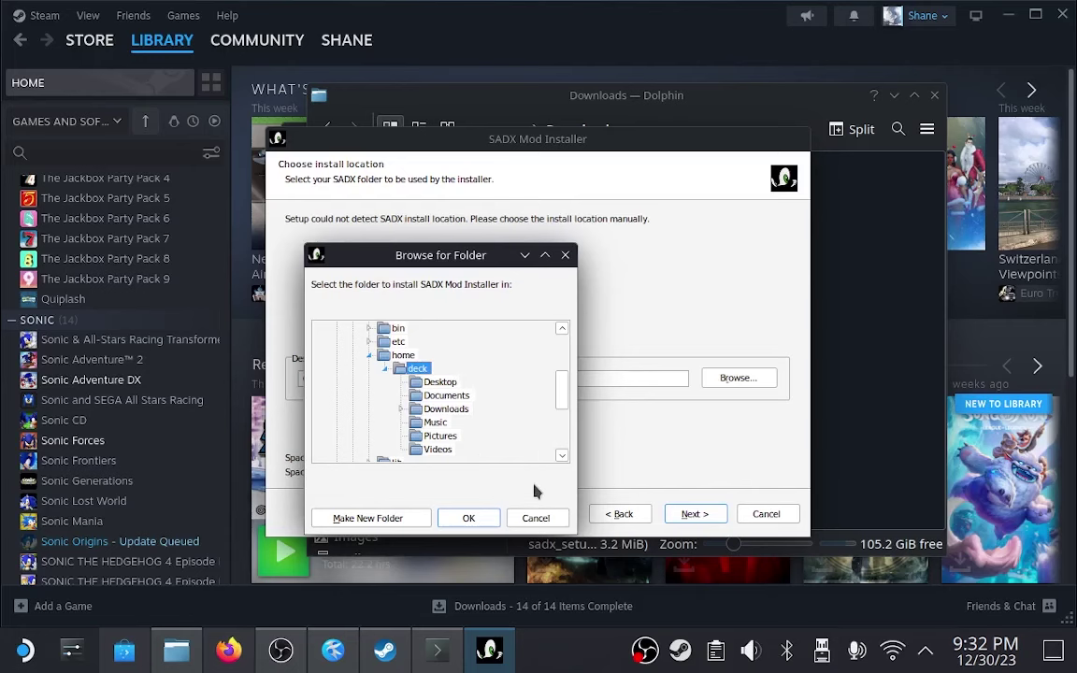
scroll(561, 397, down, 1)
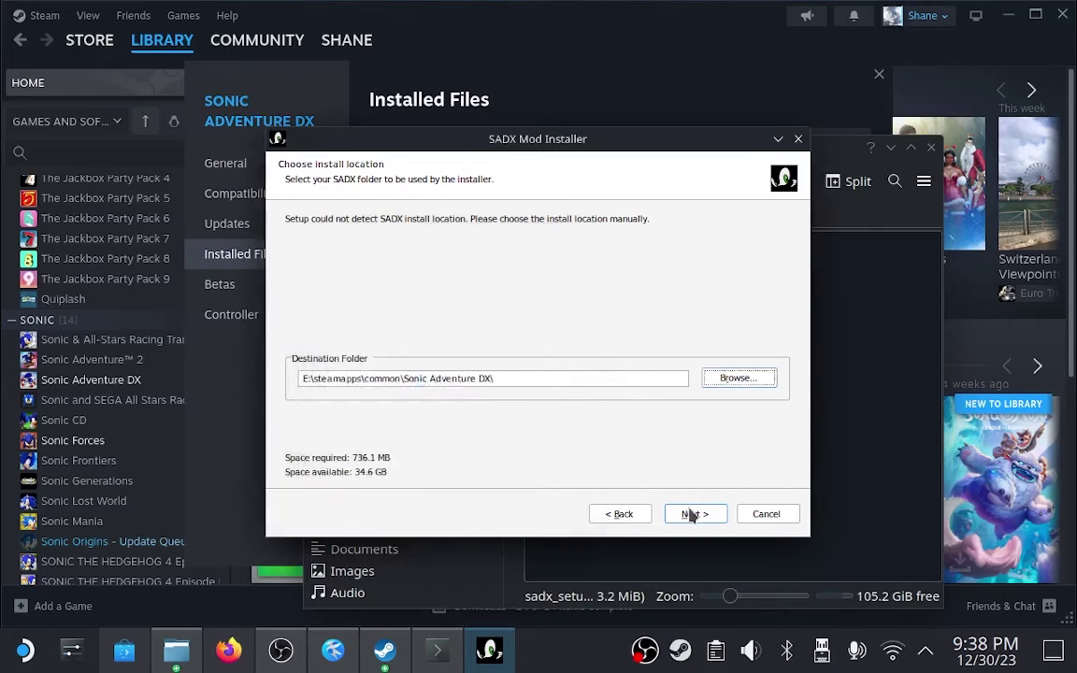
Accept the install folder, stay in Guide mode, and keep the Lantern Engine and Dreamcast Conversion mods.
click(692, 515)
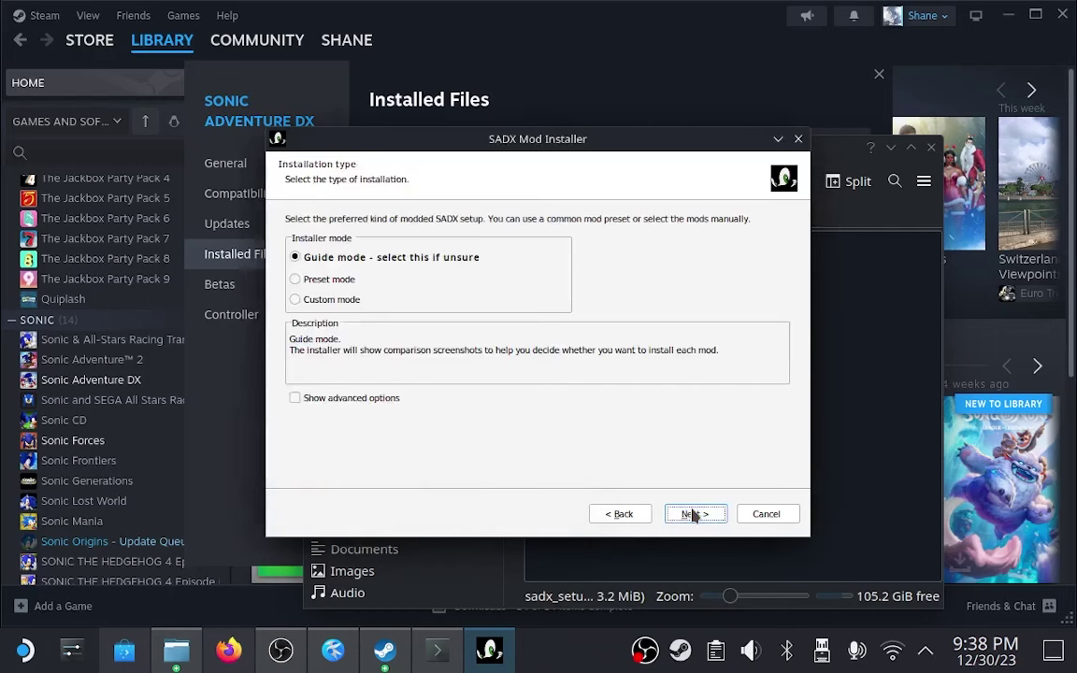
click(391, 400)
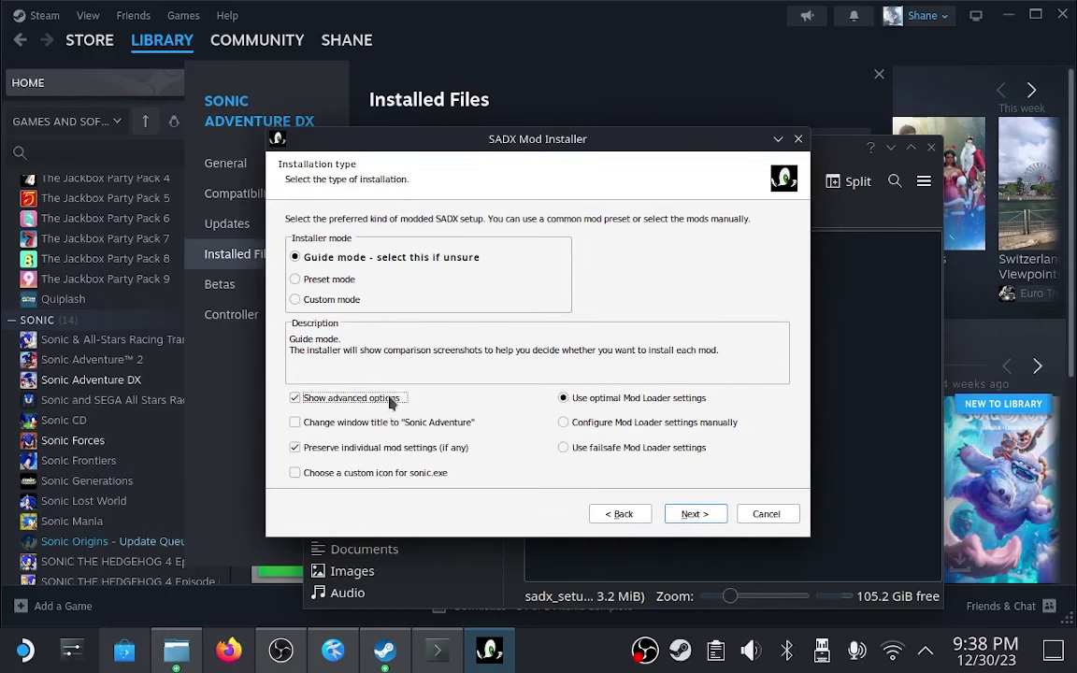
click(392, 402)
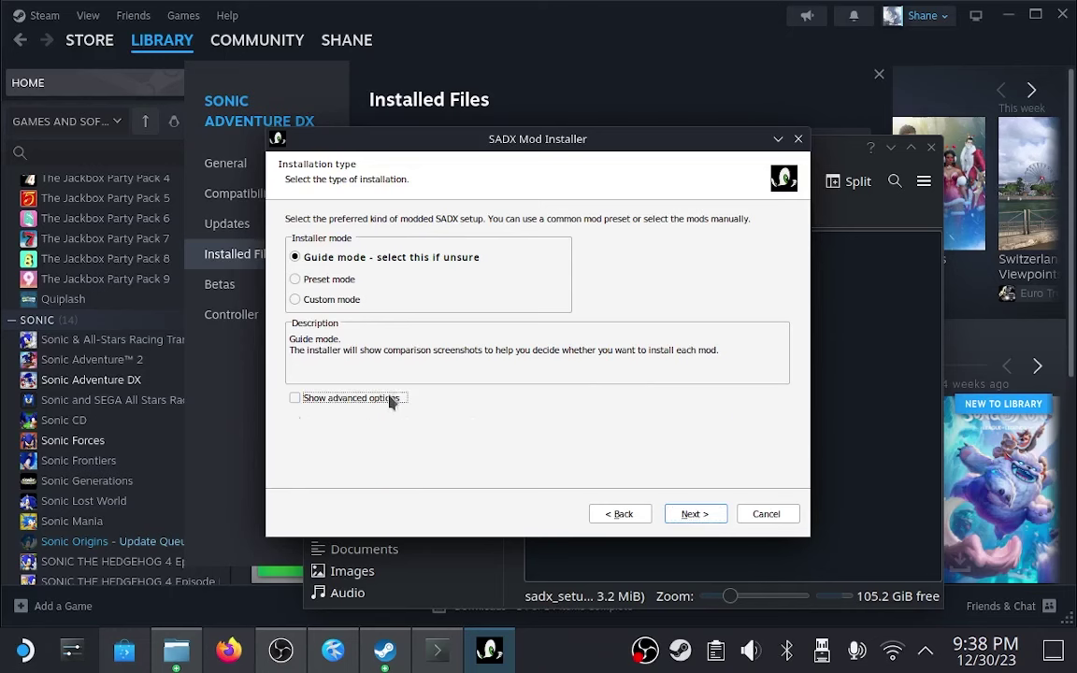
click(695, 516)
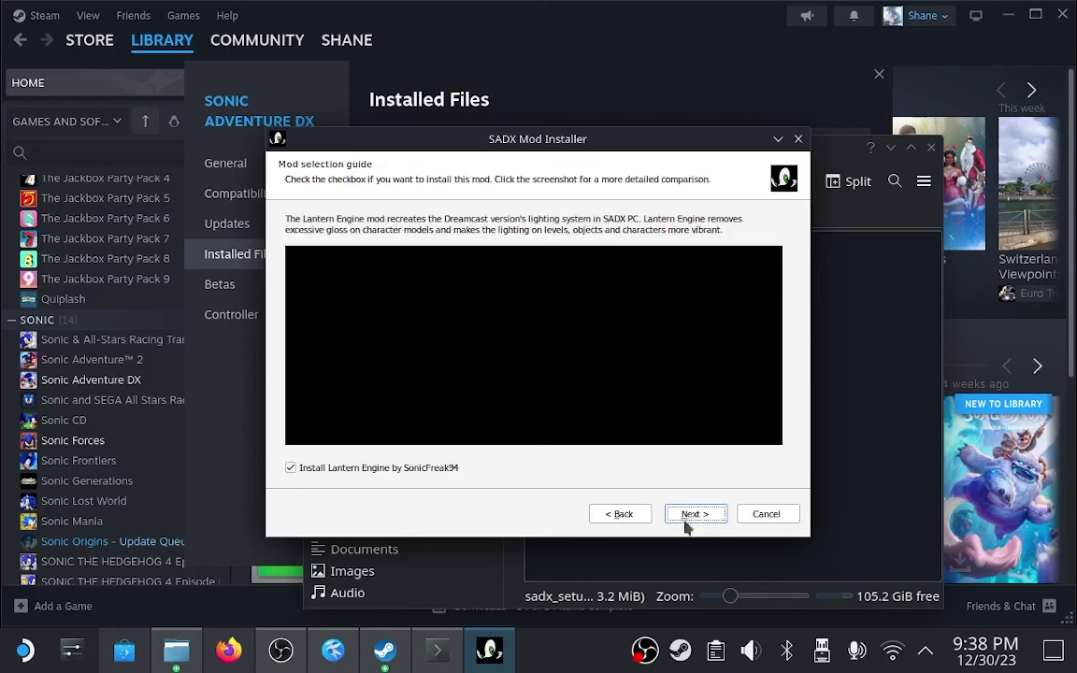
click(689, 524)
click(691, 516)
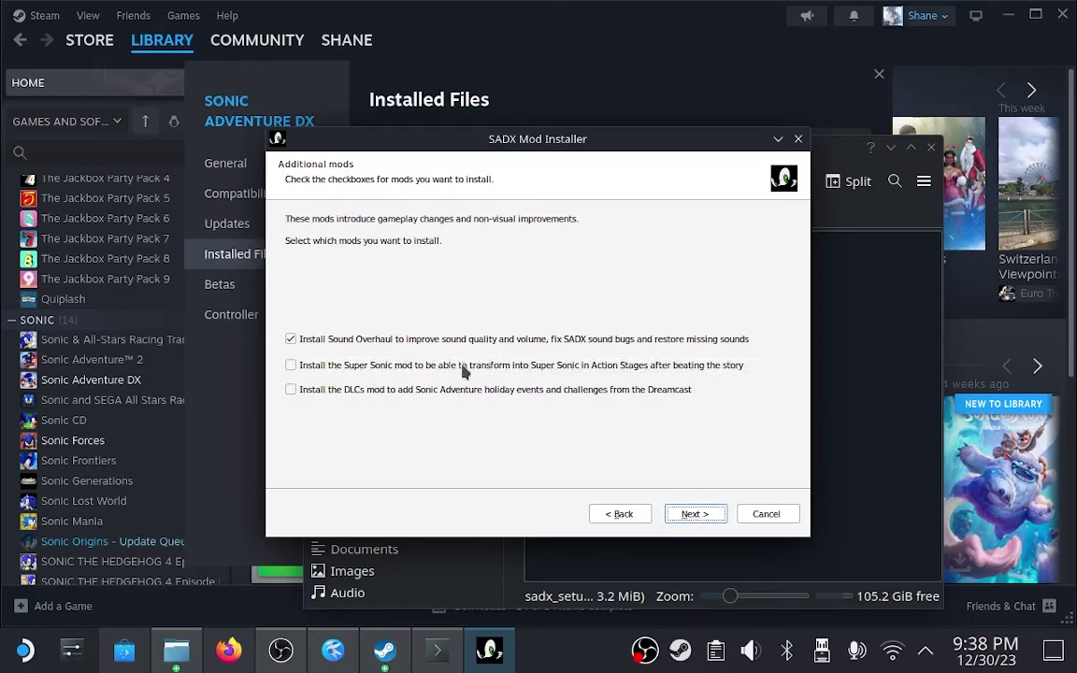
Add the extra gameplay and DLC holiday events mods and install the selected mods.
click(465, 366)
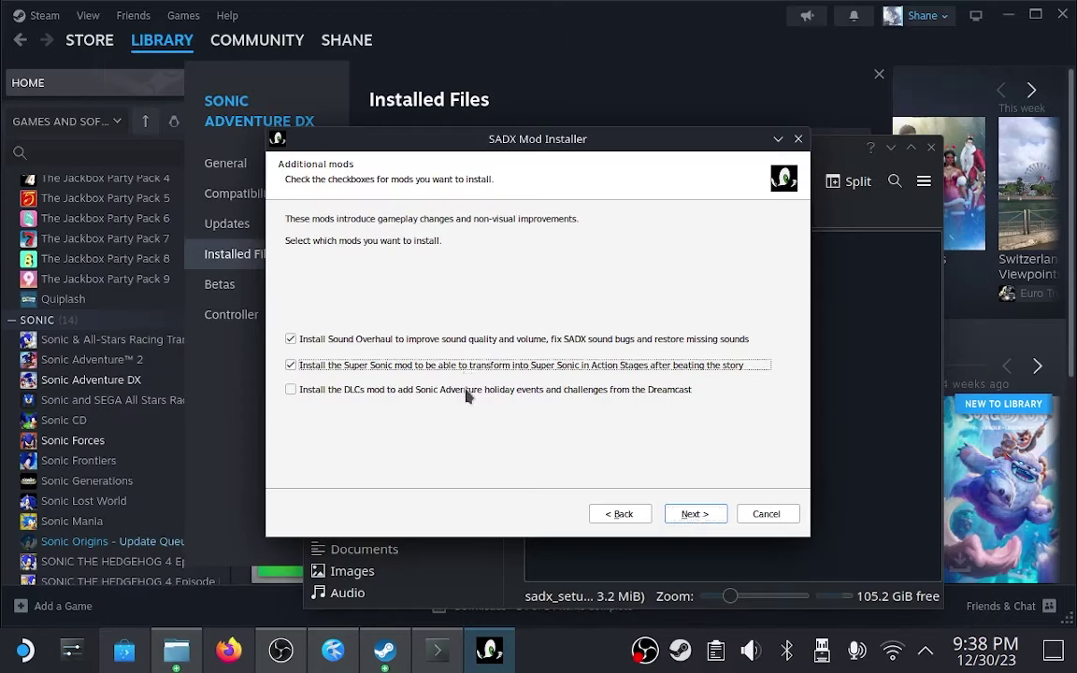
click(467, 390)
click(693, 514)
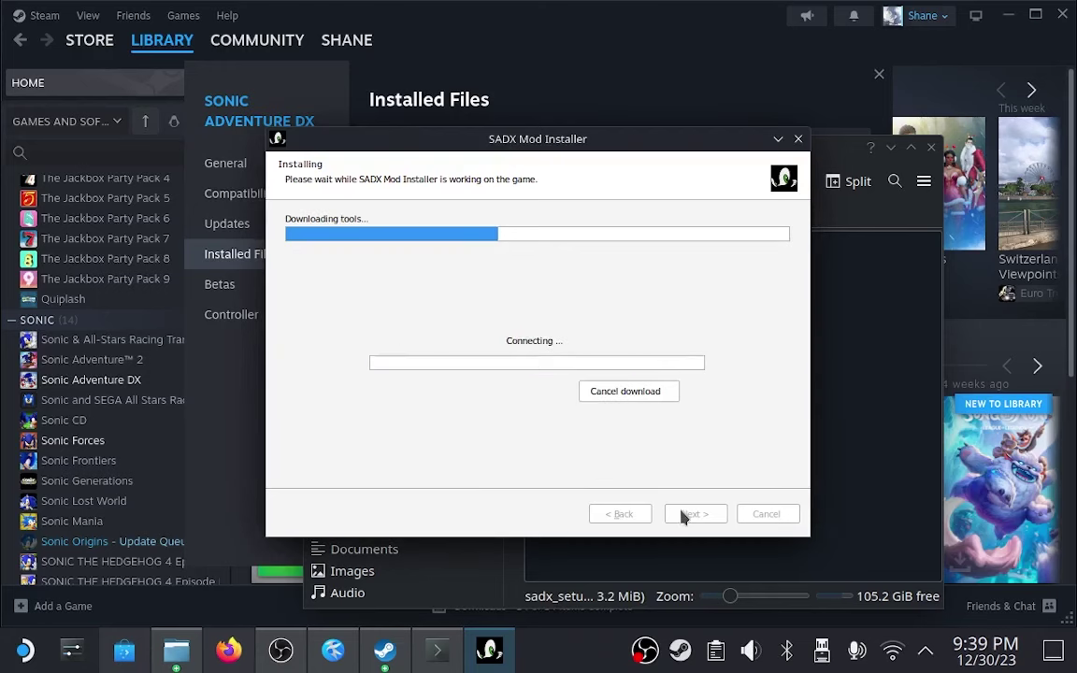
drag(497, 140, 508, 129)
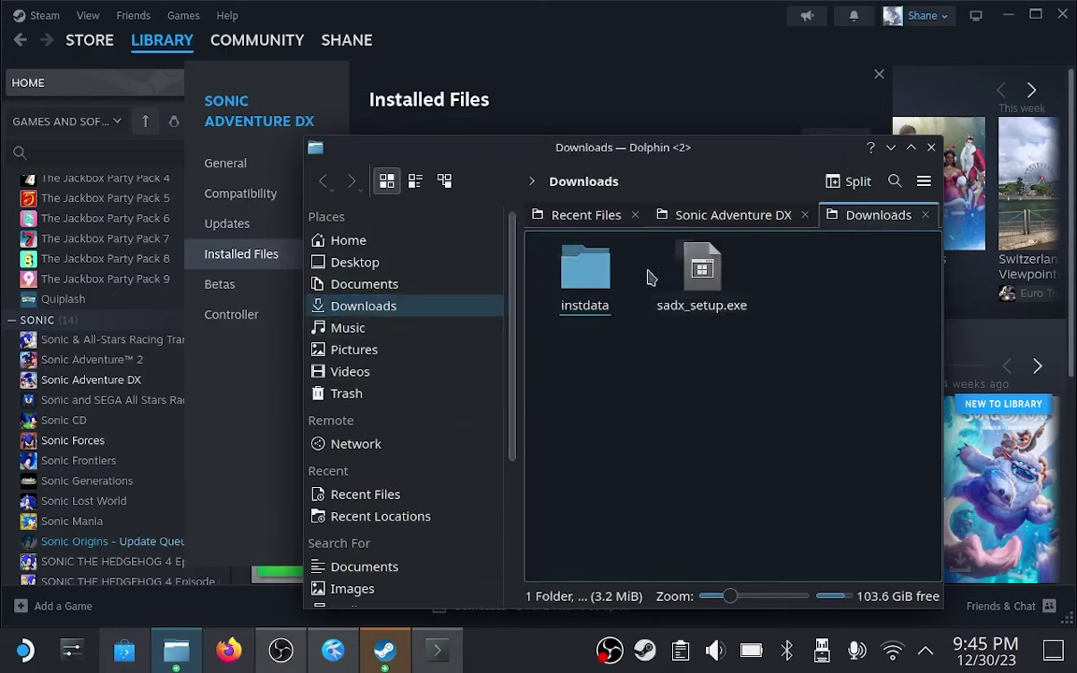
Move the leftover instdata folder in Downloads to the trash.
right_click(585, 277)
click(635, 292)
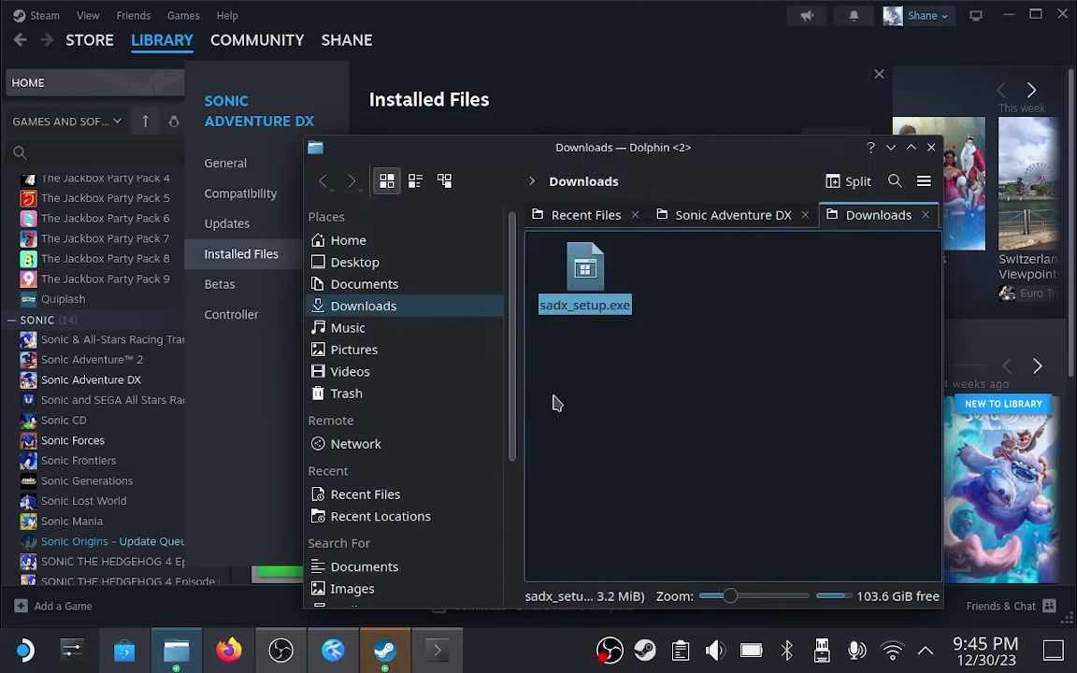
click(589, 405)
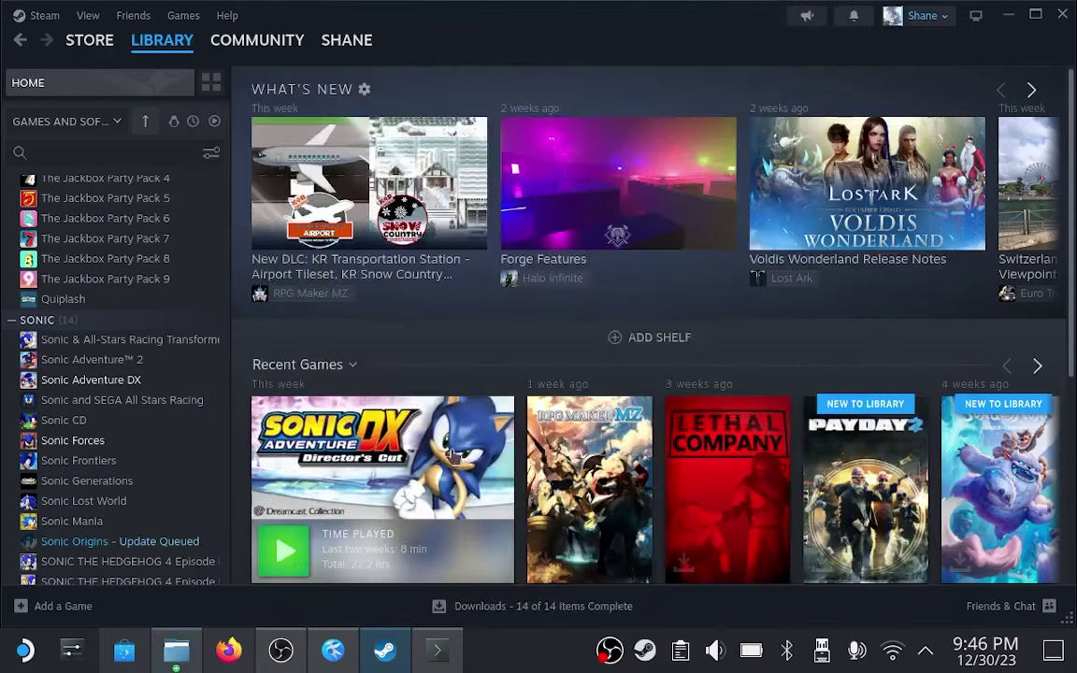
Launch Sonic Adventure DX with its Configure option, which prompts for the .NET runtime.
click(281, 552)
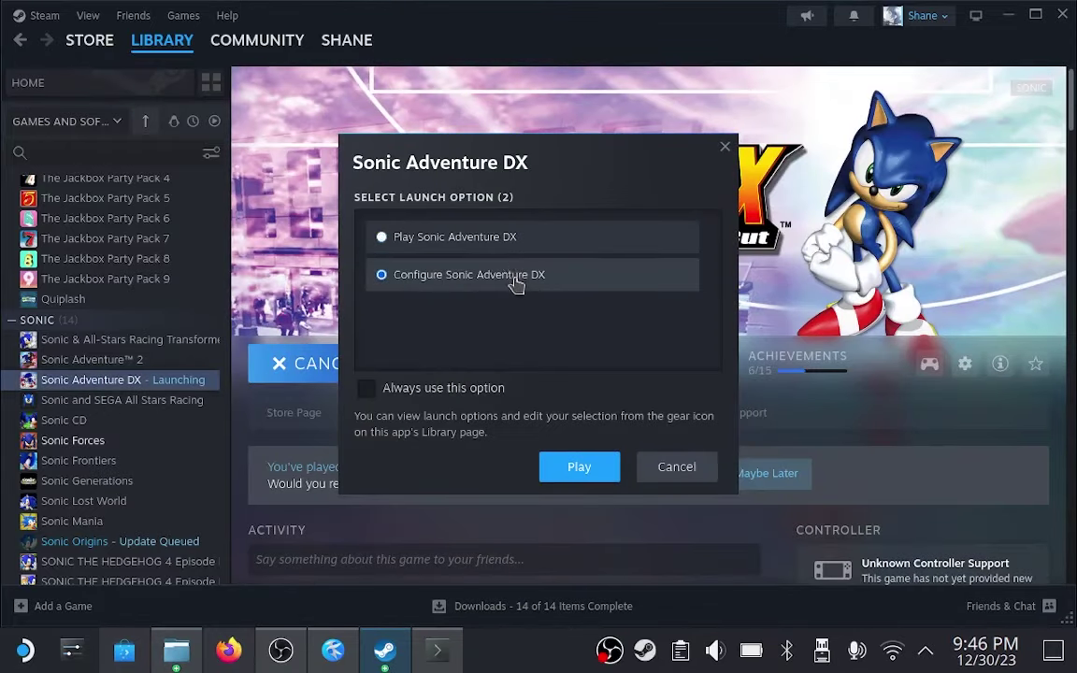
click(560, 465)
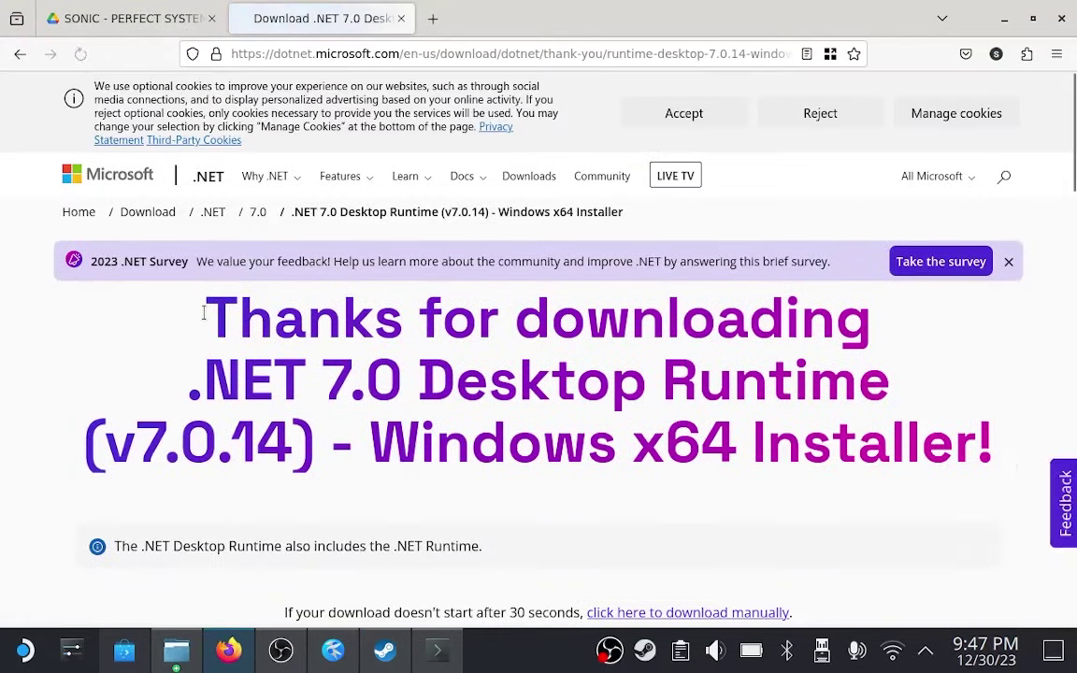
Manually download the .NET 7.0.14 Desktop Runtime x64 installer and show it in Downloads.
click(939, 573)
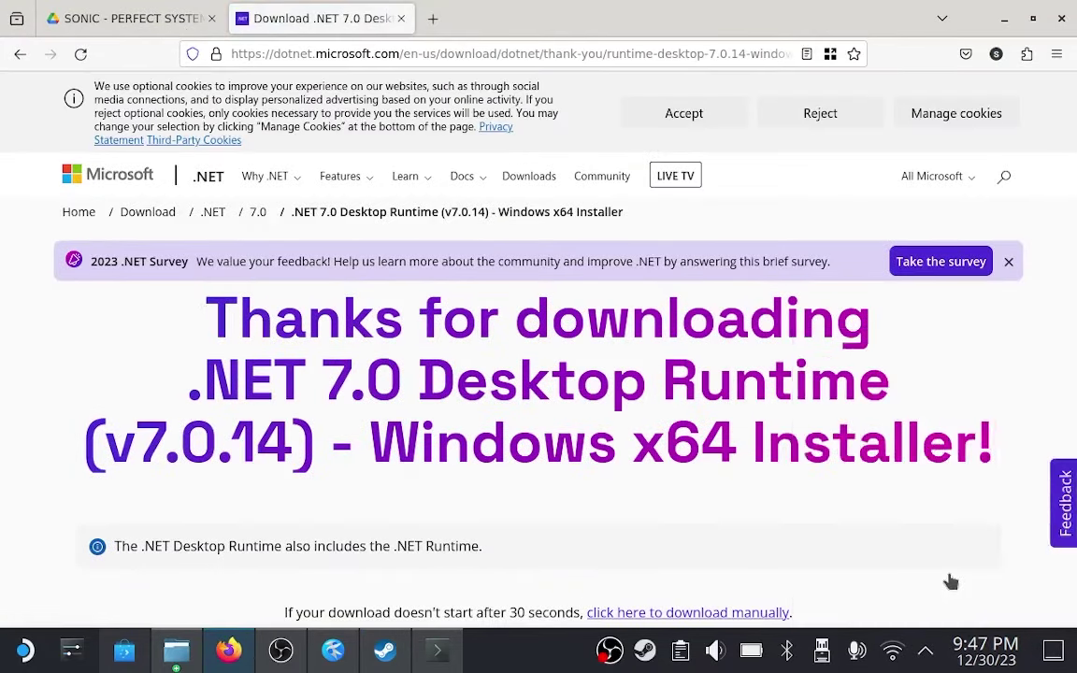
scroll(1074, 217, down, 3)
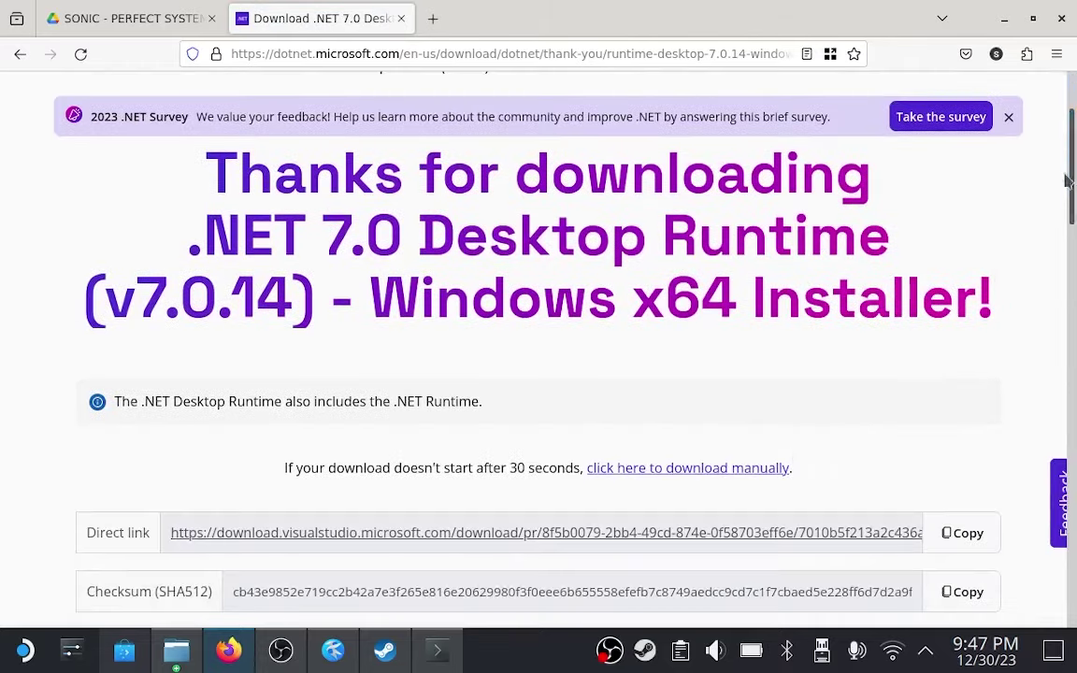
click(645, 472)
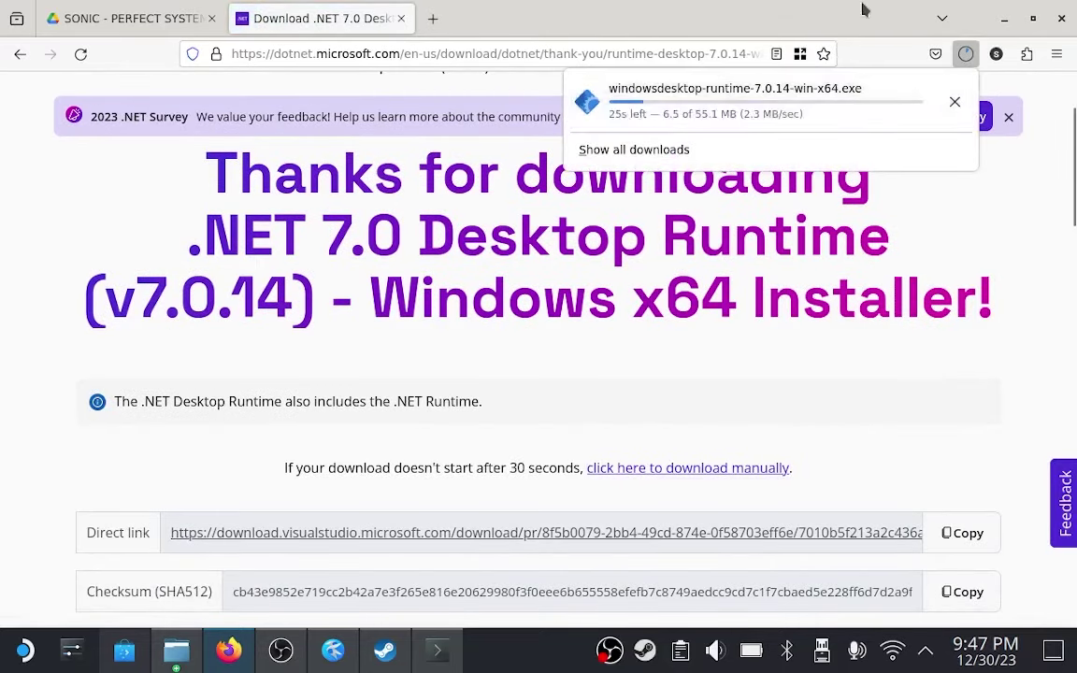
right_click(823, 94)
click(846, 116)
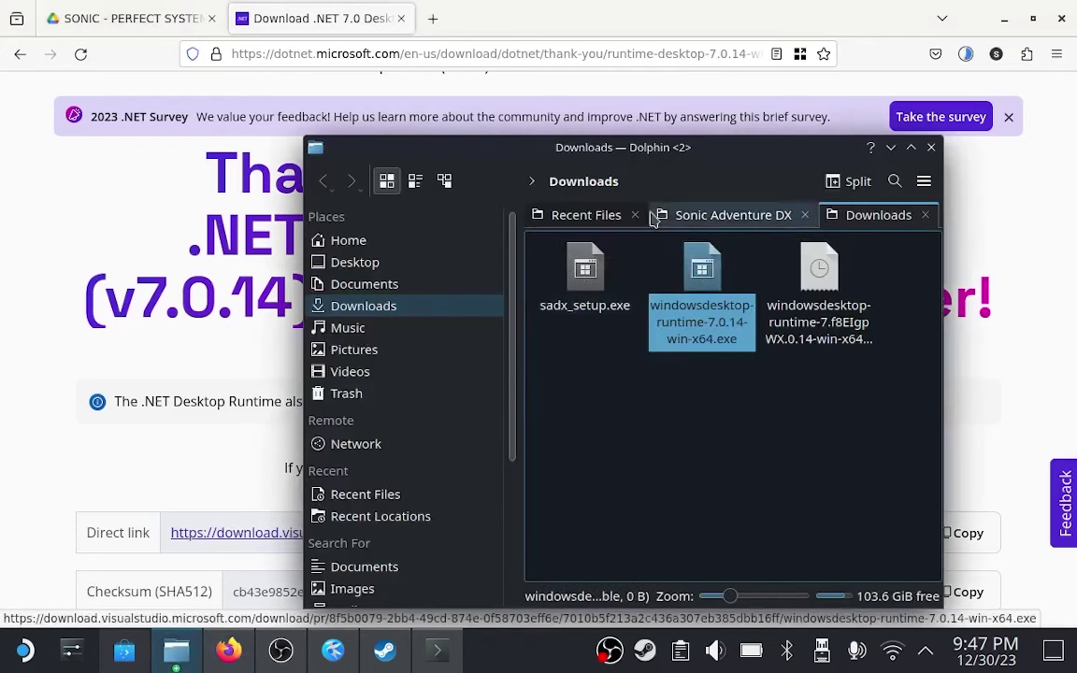
Run windowsdesktop-runtime-7.0.14-win-x64.exe through Protontricks in the Sonic Adventure DX (71250) prefix and install it.
click(635, 216)
click(697, 283)
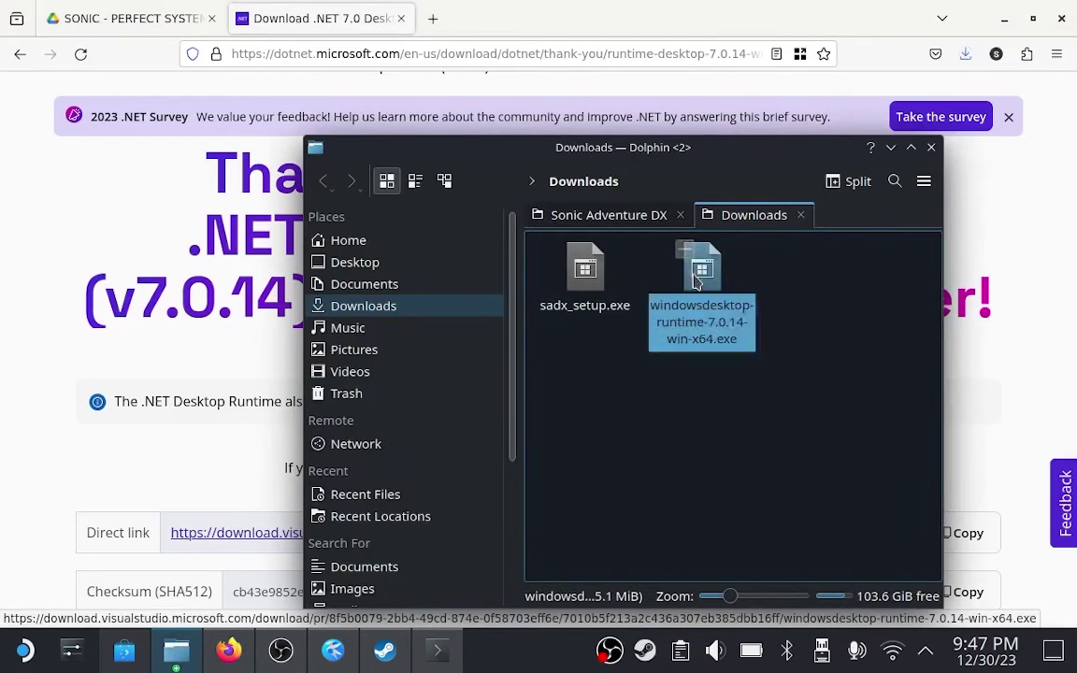
right_click(697, 283)
click(725, 290)
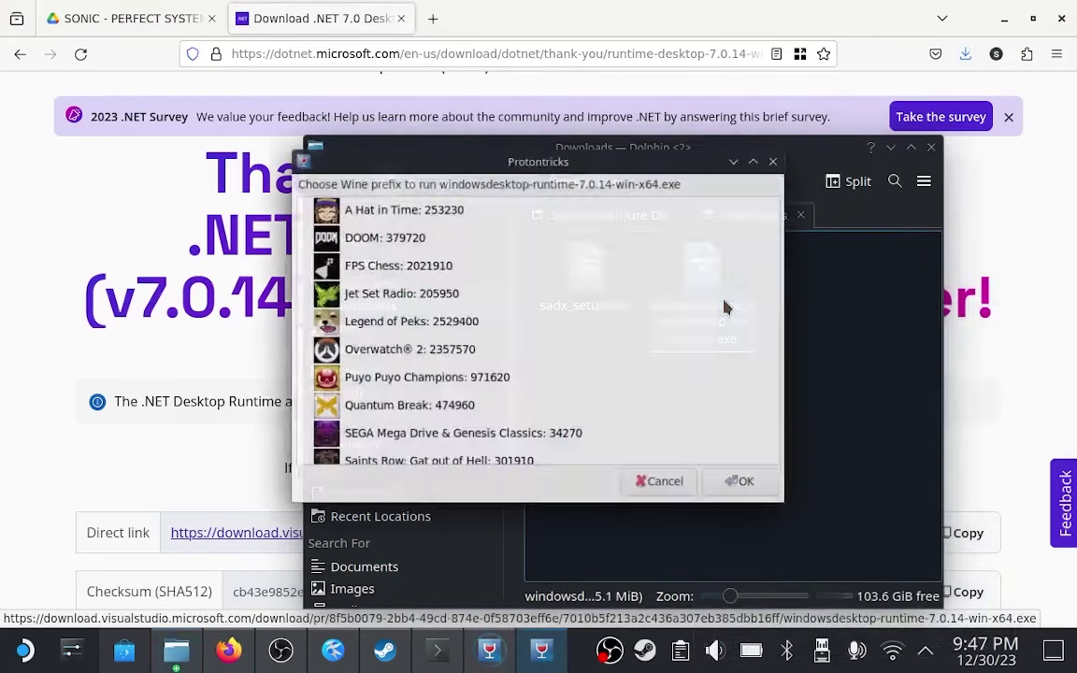
scroll(783, 234, down, 1)
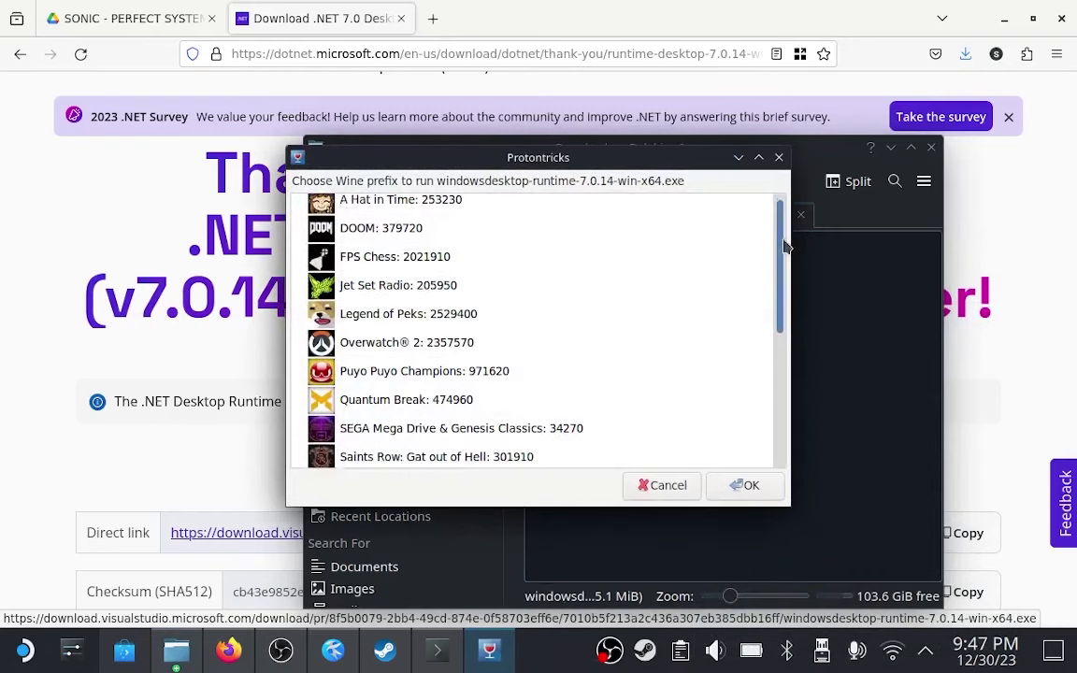
drag(784, 245, 808, 320)
click(660, 347)
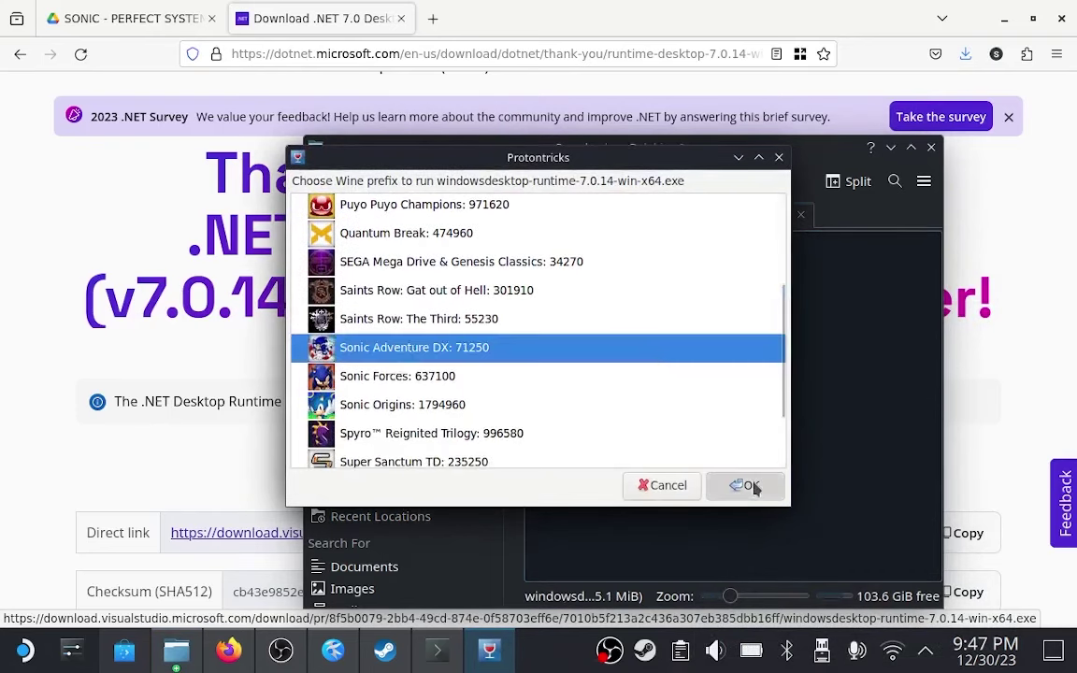
click(752, 486)
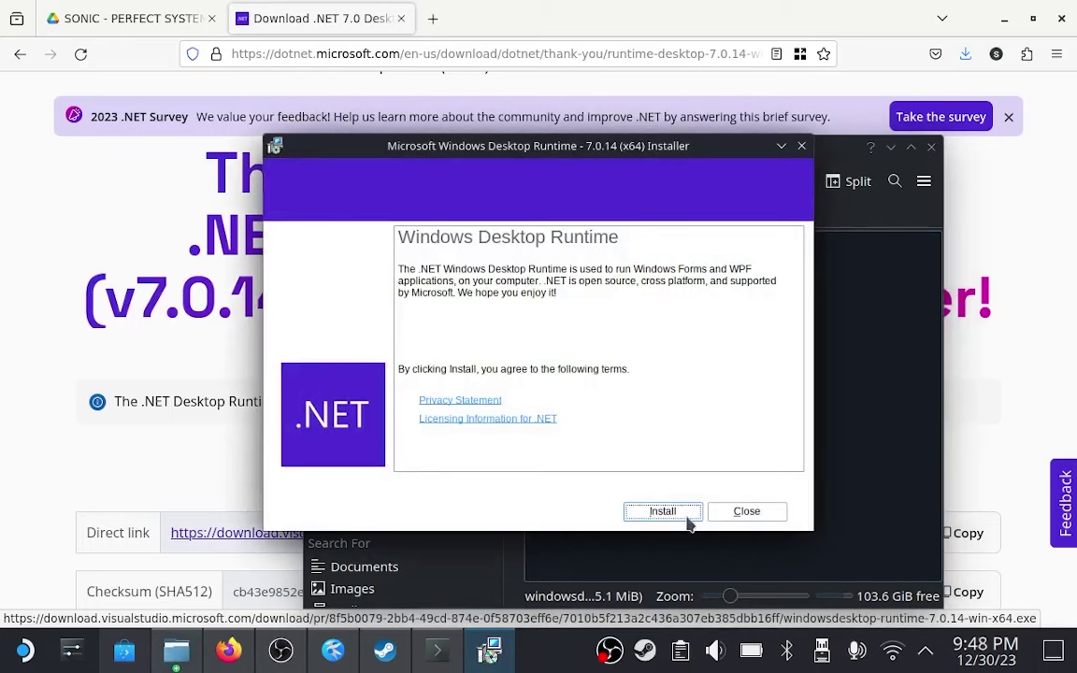
click(663, 510)
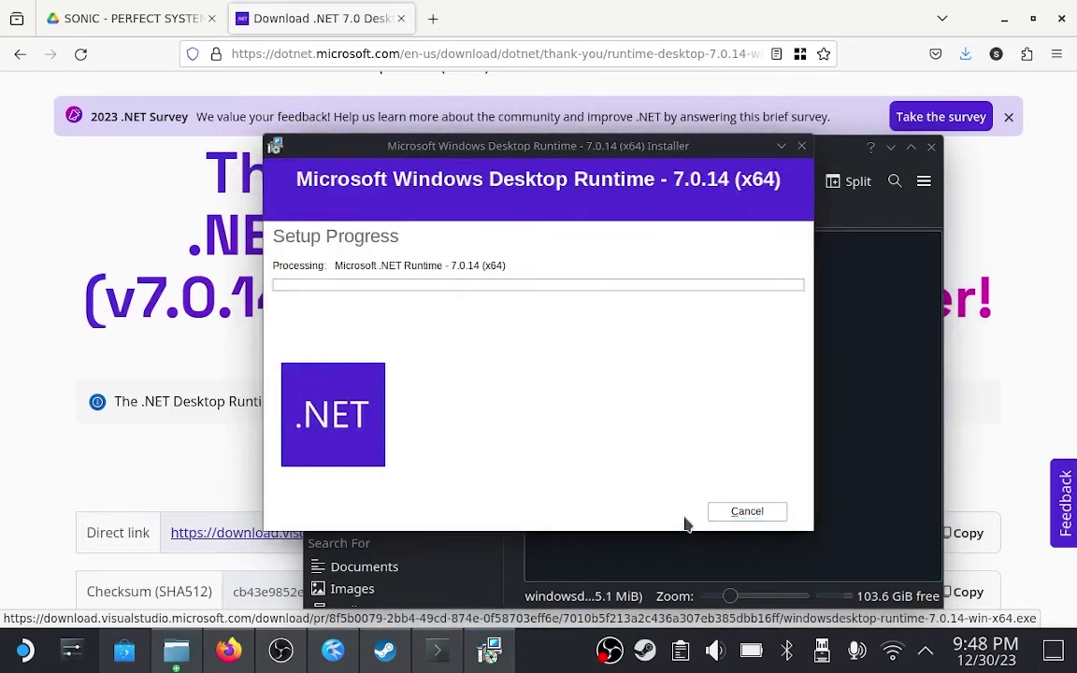
Force Proton Experimental as Sonic Adventure DX's compatibility tool in its properties.
click(387, 11)
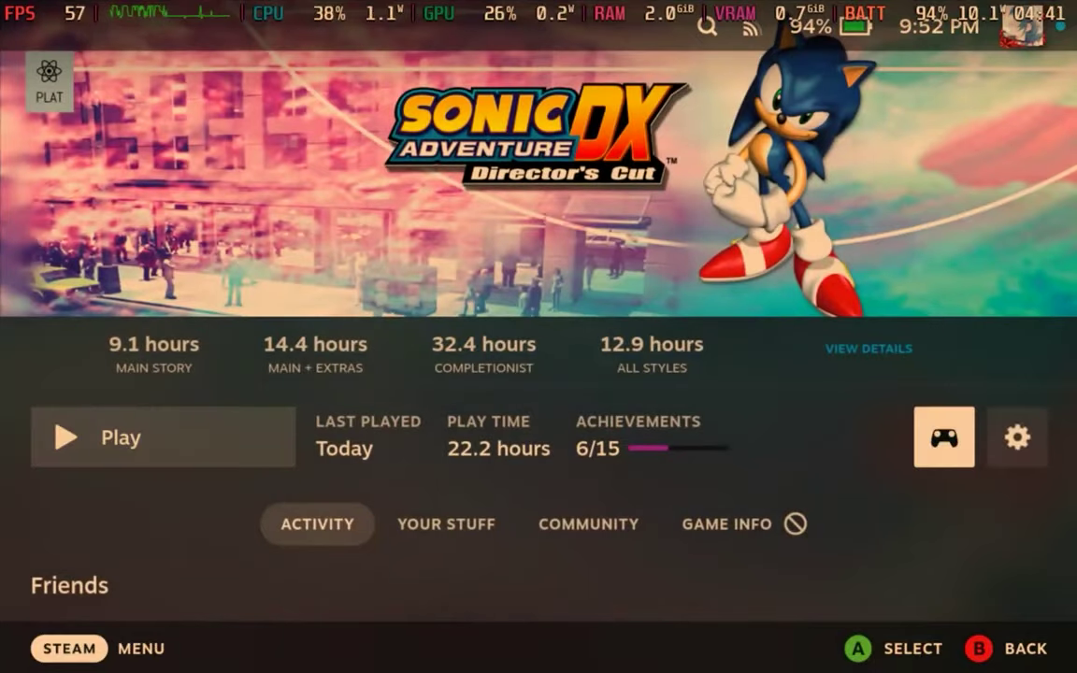
key(Right)
key(Return)
key(Down)
key(Down)
key(Down)
key(Down)
key(Down)
key(Return)
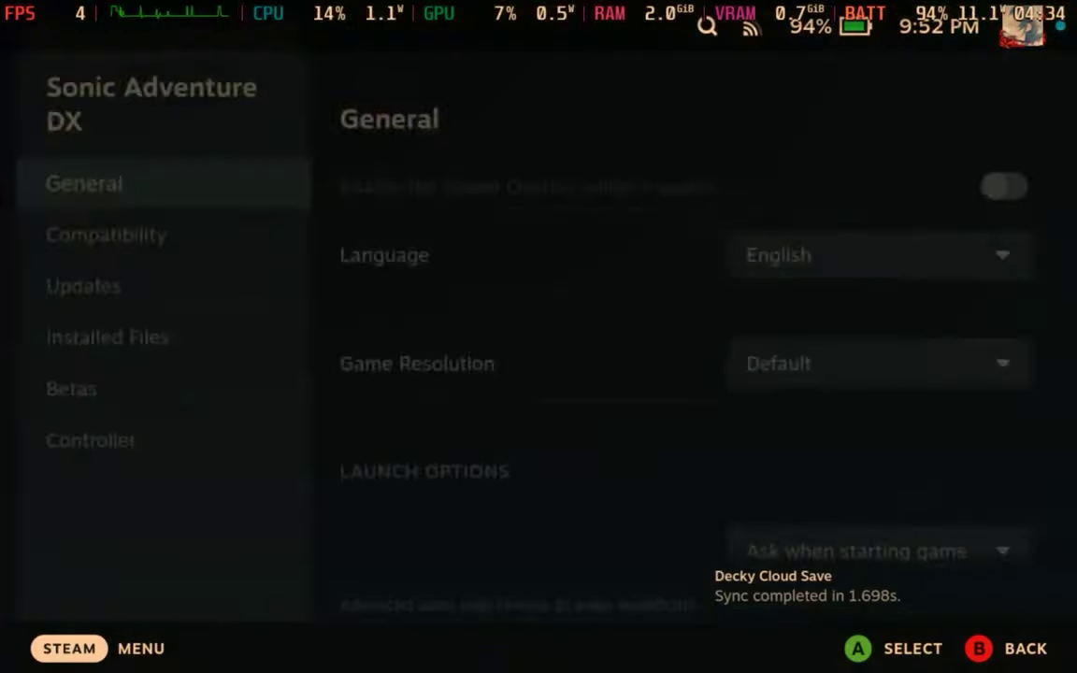
key(Down)
key(Down)
key(Up)
key(Right)
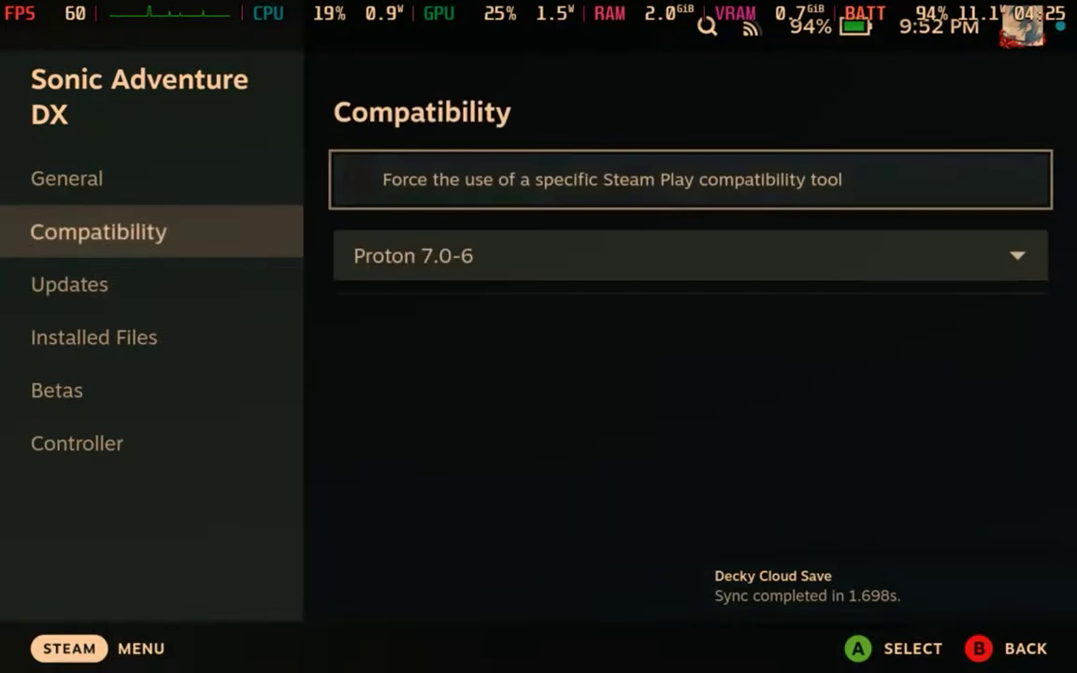
key(Return)
Launch the game with the Ask me each time launch option.
key(Down)
key(Escape)
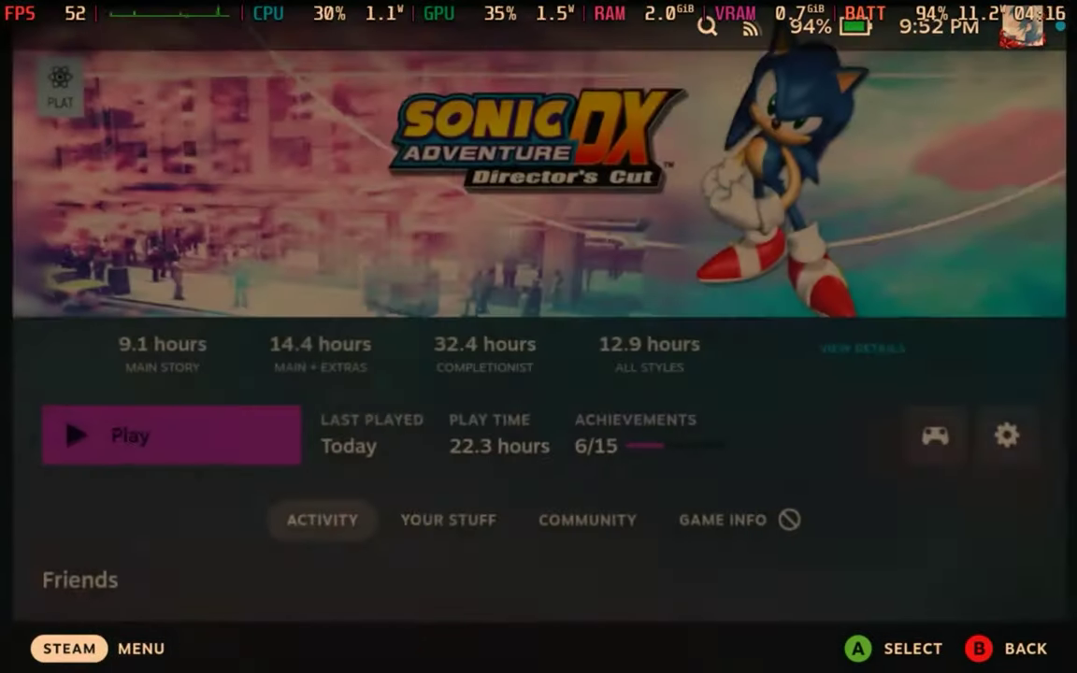
key(Return)
key(Down)
key(Right)
key(Return)
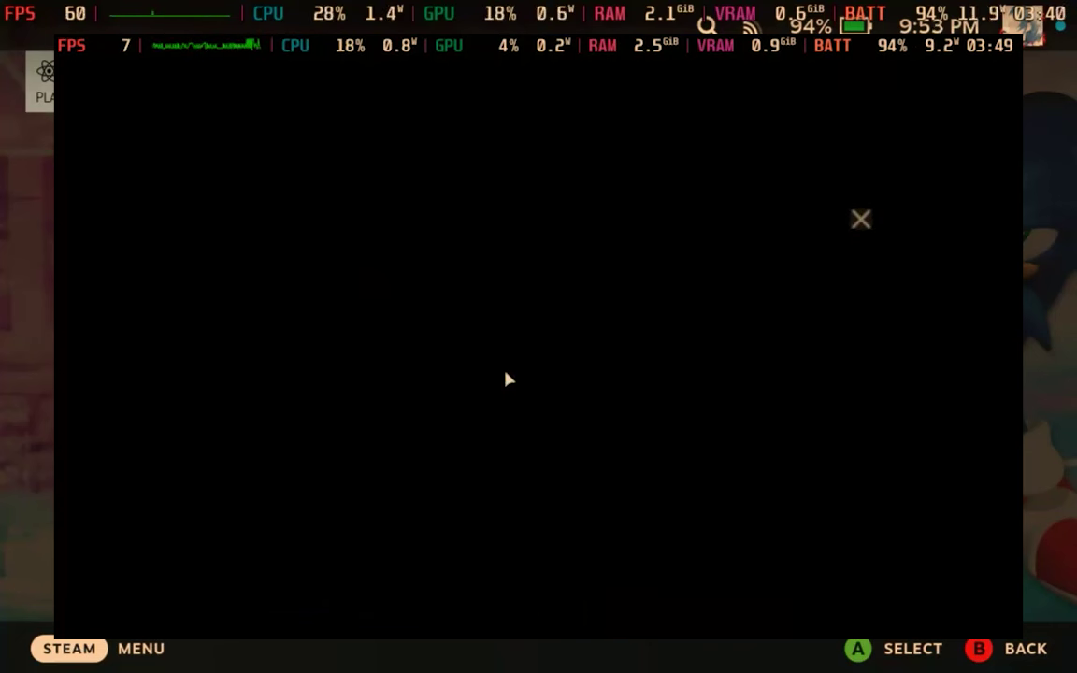
Install SADXModLoader from SA Mod Manager, then close the manager to start the game.
click(801, 449)
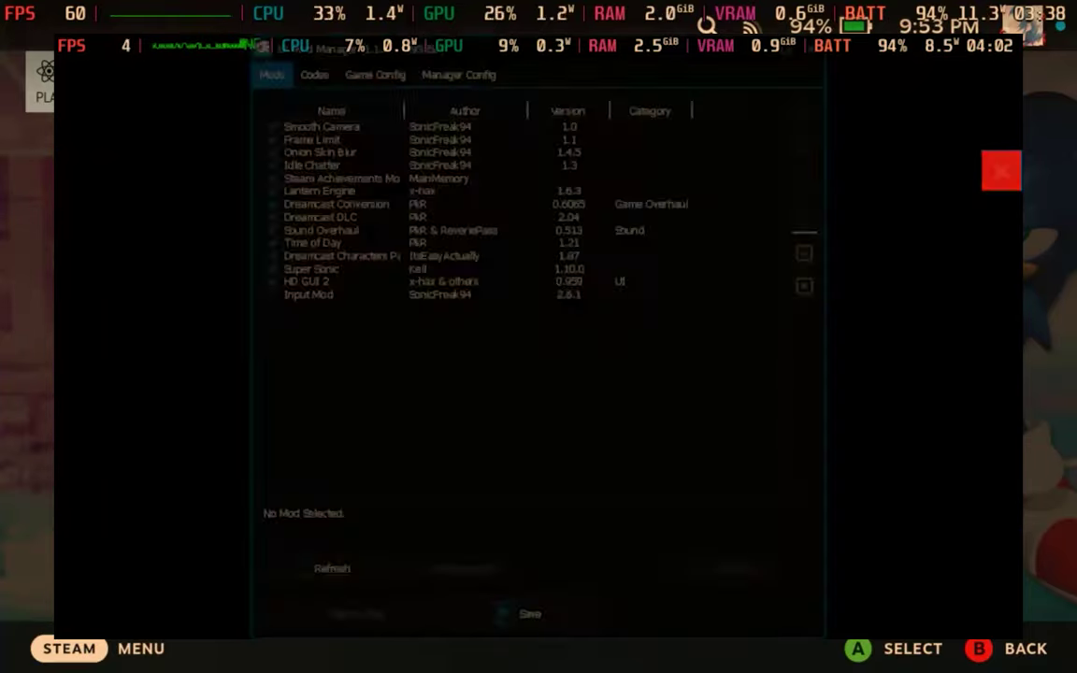
click(1003, 171)
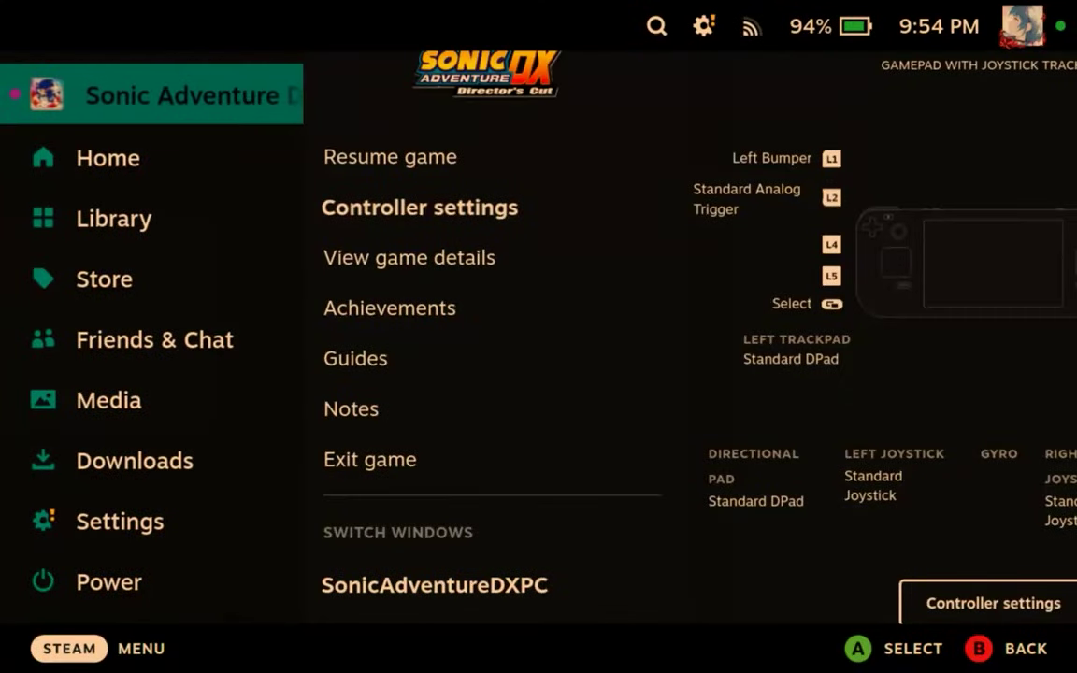
Switch to the SA Mod Manager window from the Steam menu's window list.
key(Right)
key(Down)
key(Down)
key(Down)
key(Down)
key(Down)
key(Down)
key(Down)
key(Down)
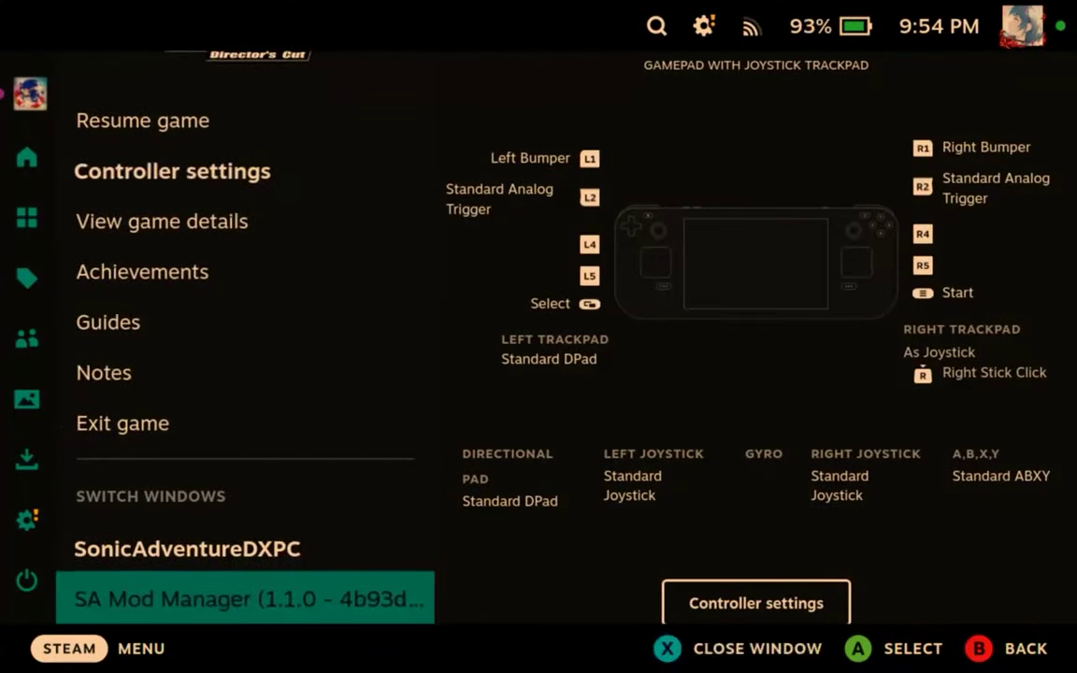
key(Return)
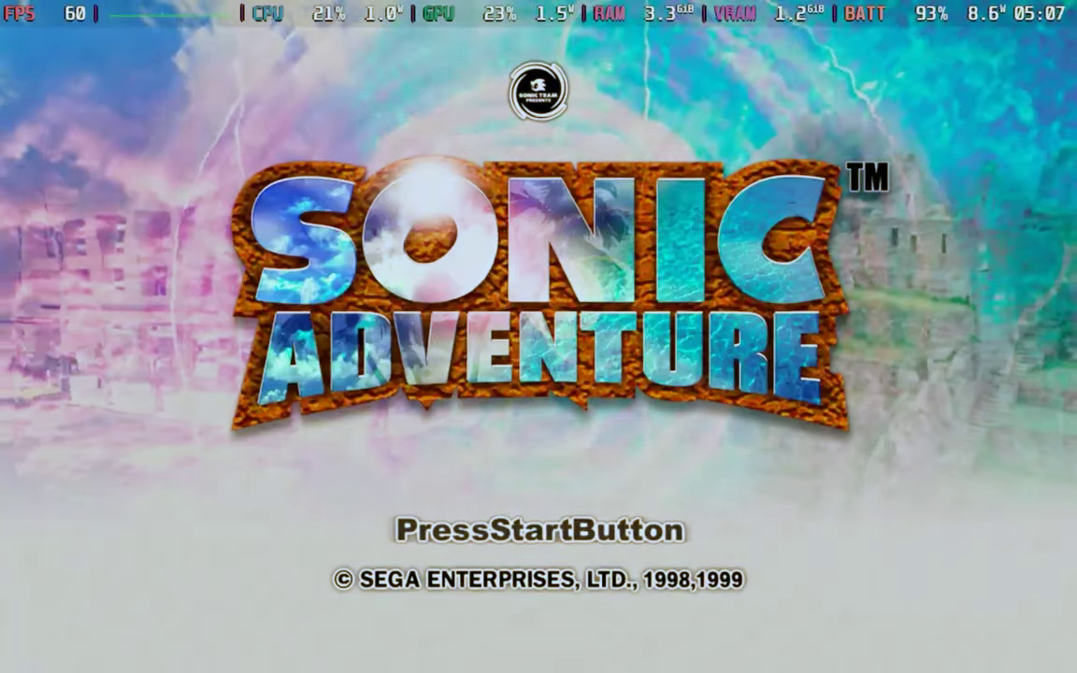
Get past the title screen, pick the save file, enter Adventure mode and start Sonic's story.
key(Return)
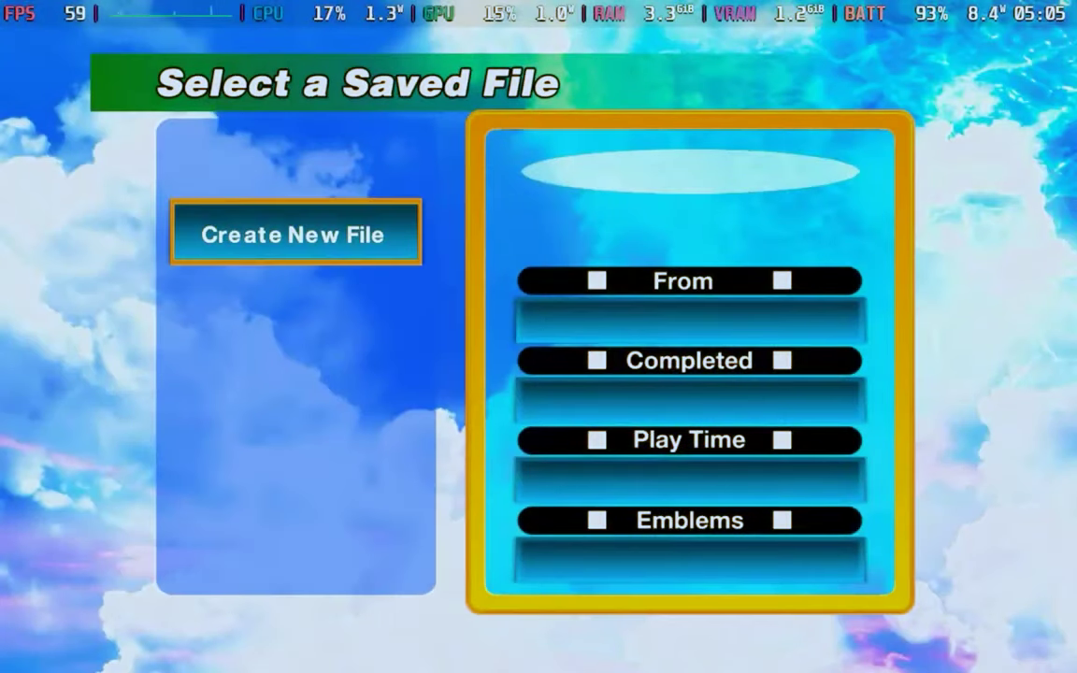
key(Return)
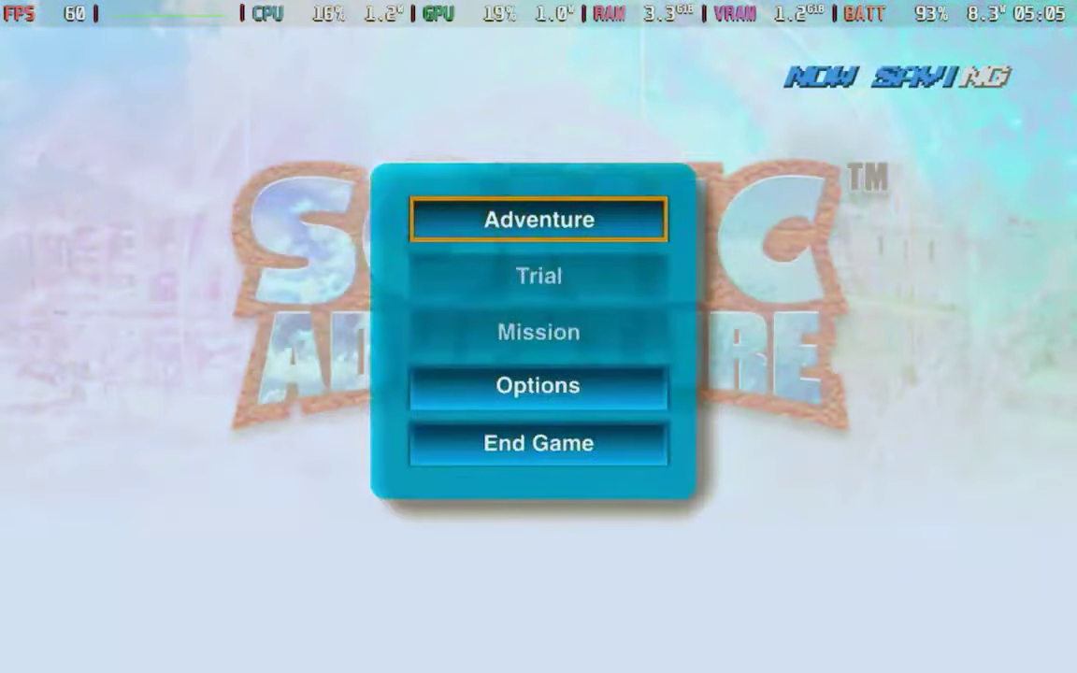
key(Return)
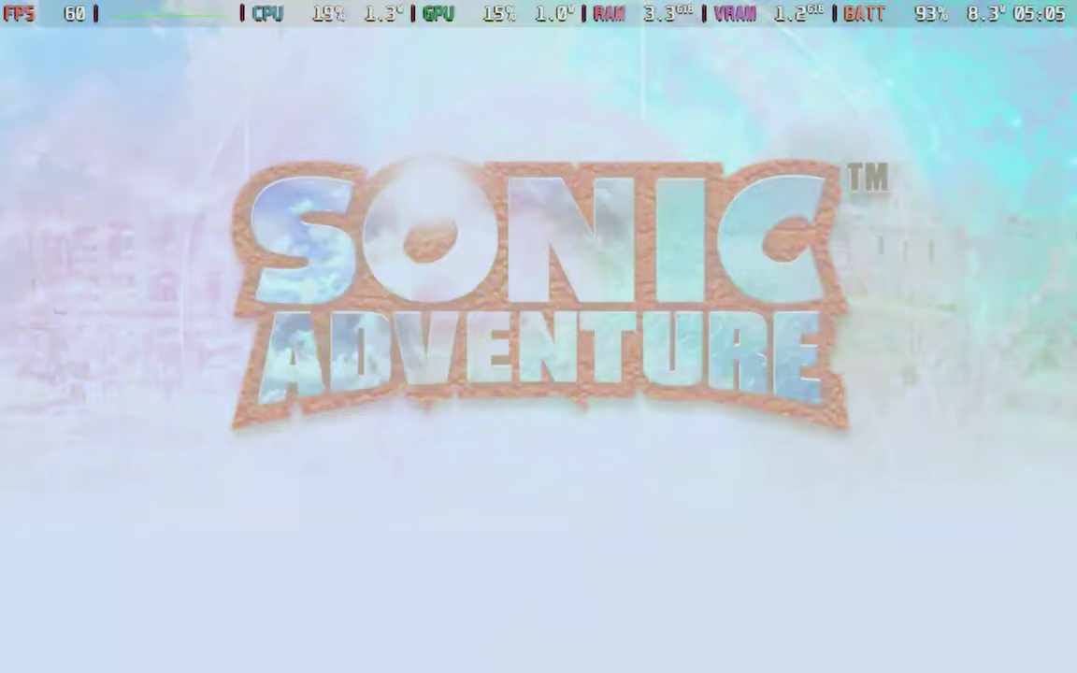
key(Return)
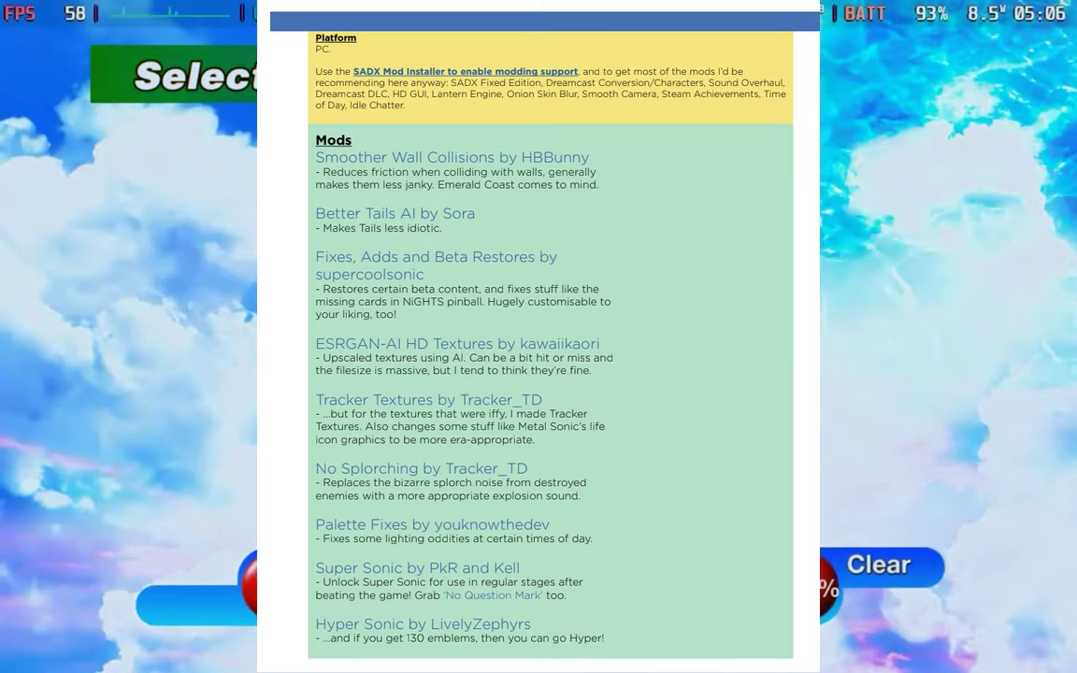